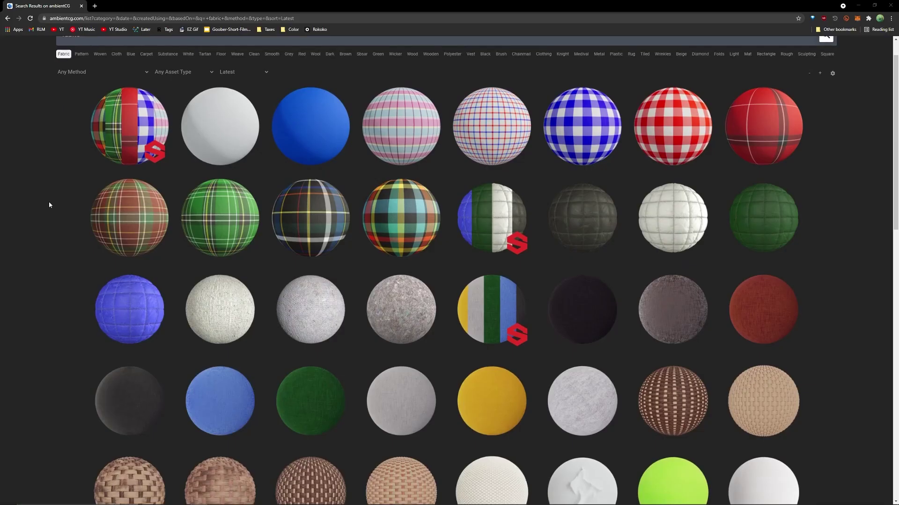
# Browse the fabric materials in the ambientCG search results.
pyautogui.scroll(-2, 48, 201)
pyautogui.scroll(-3, 49, 205)
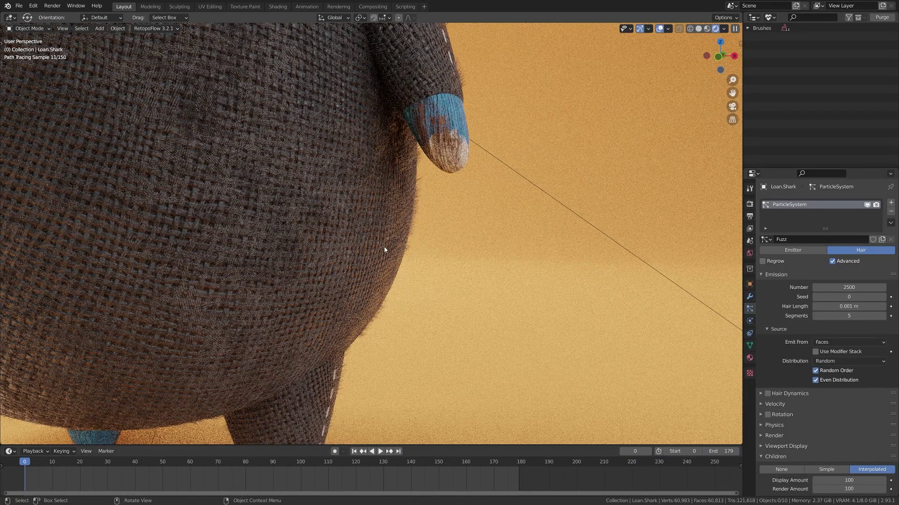
# Switch to Blender and display the shark scene in Material Preview shading.
pyautogui.scroll(-10, 295, 267)
pyautogui.moveTo(294, 267)
pyautogui.mouseDown(button='middle')
pyautogui.moveTo(345, 173)
pyautogui.moveTo(323, 213)
pyautogui.moveTo(343, 341)
pyautogui.mouseUp(button='middle')
pyautogui.click(343, 341)
pyautogui.press('z')
pyautogui.click(418, 340)
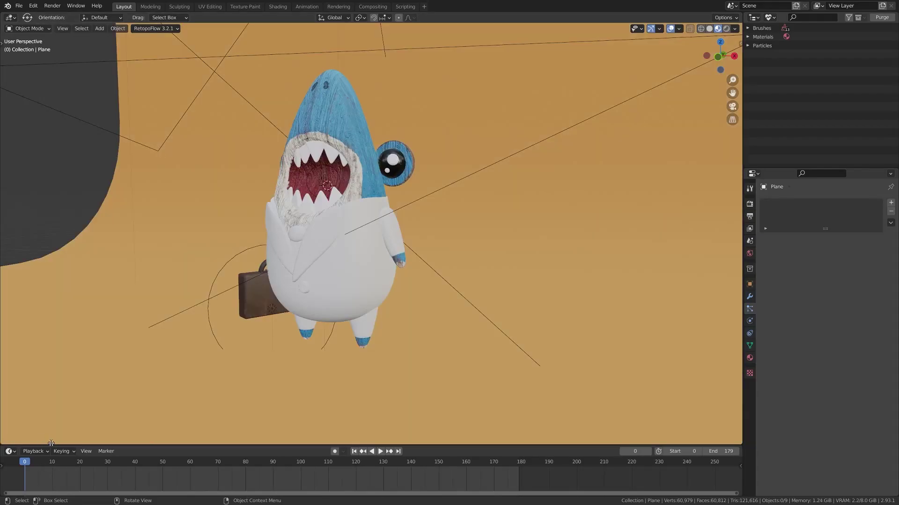
# Split the 3D viewport into two side-by-side areas and turn one of them into a Shader Editor.
pyautogui.moveTo(51, 444); pyautogui.dragTo(327, 234)
pyautogui.click(12, 18)
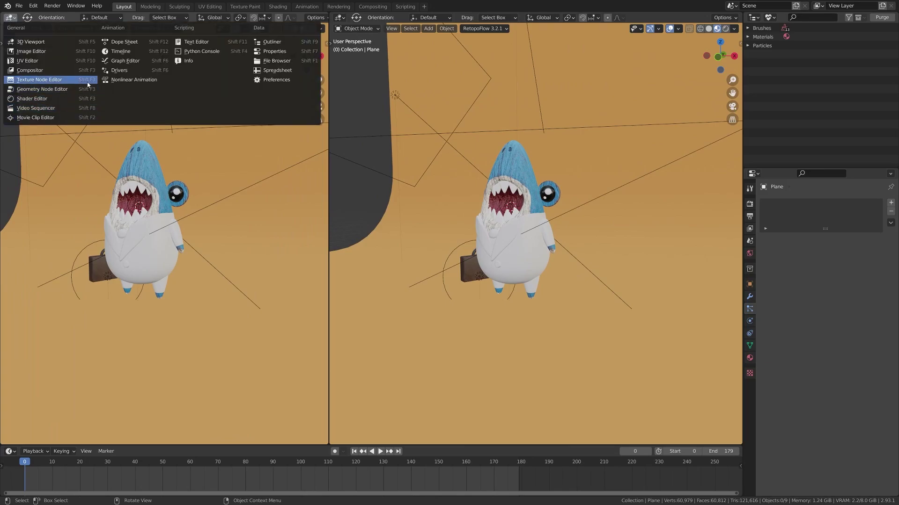
pyautogui.click(66, 99)
pyautogui.moveTo(92, 206); pyautogui.dragTo(83, 180, button='middle')
pyautogui.scroll(2, 103, 200)
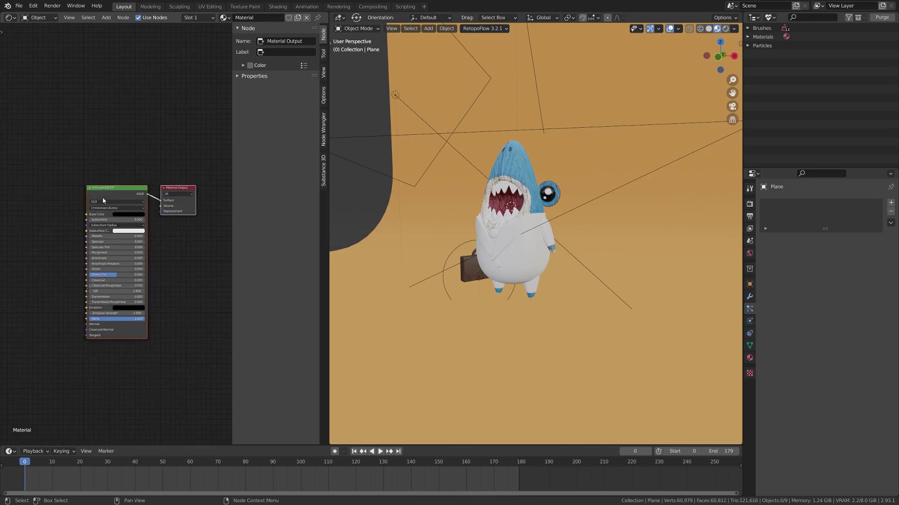
pyautogui.scroll(1, 104, 200)
# Show the material properties and select the shark to bring up its Cloth material.
pyautogui.click(749, 358)
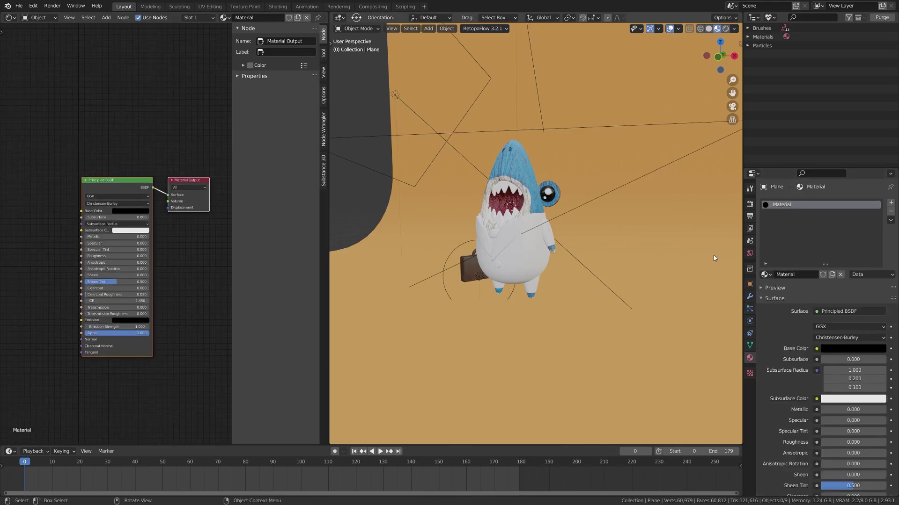
pyautogui.click(519, 261)
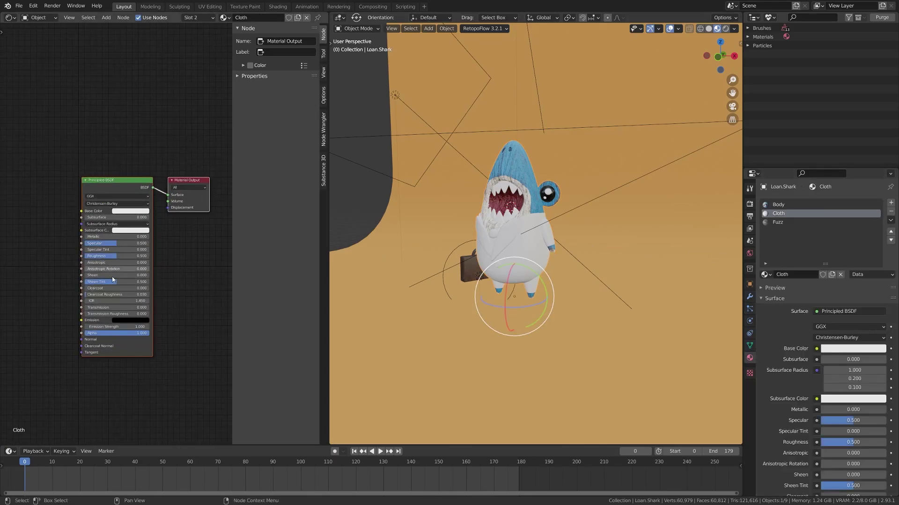
# Start Principled Texture Setup on the Cloth material's Principled BSDF node and open the Fabric018_2K-PNG folder in Downloads.
pyautogui.scroll(1, 100, 158)
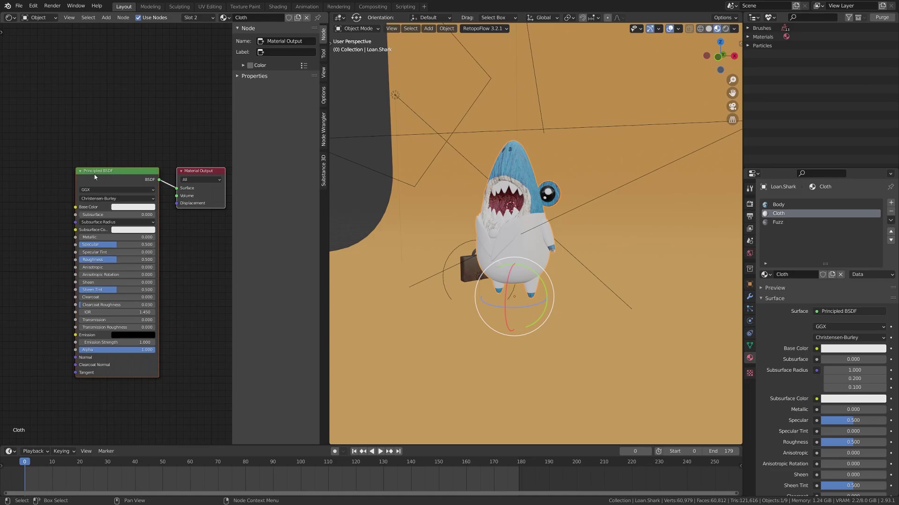
pyautogui.click(98, 175)
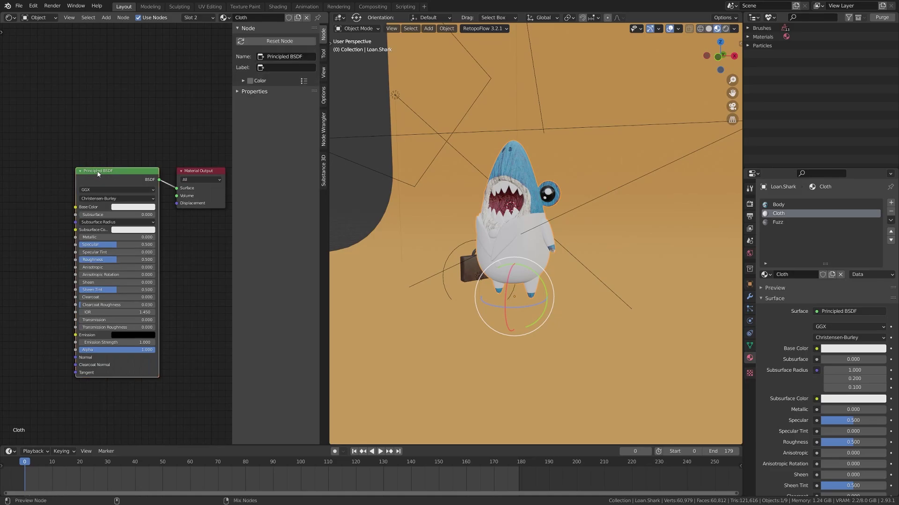
pyautogui.hotkey('ctrl', 'shift', 't')
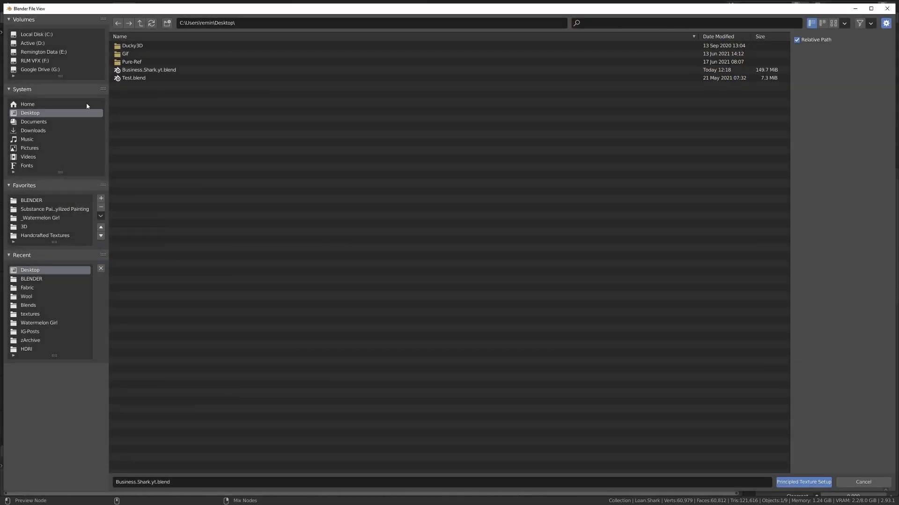
pyautogui.click(62, 122)
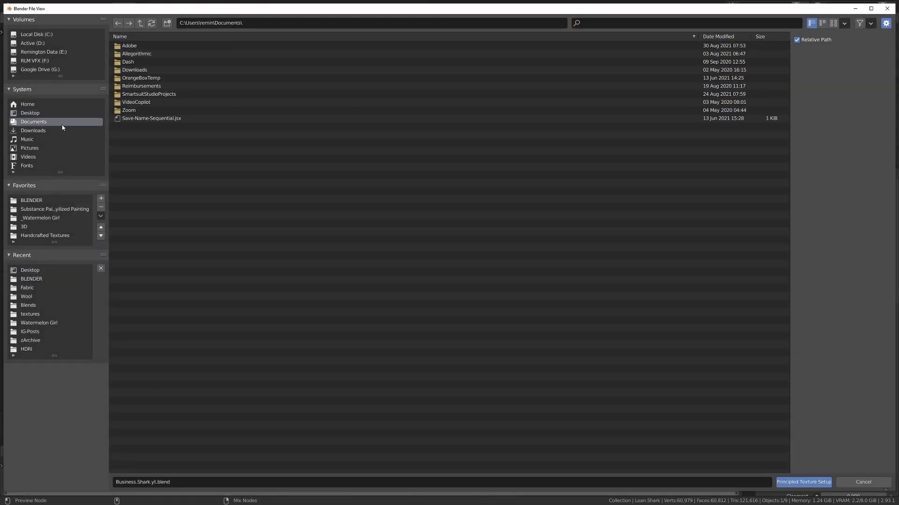
pyautogui.click(60, 129)
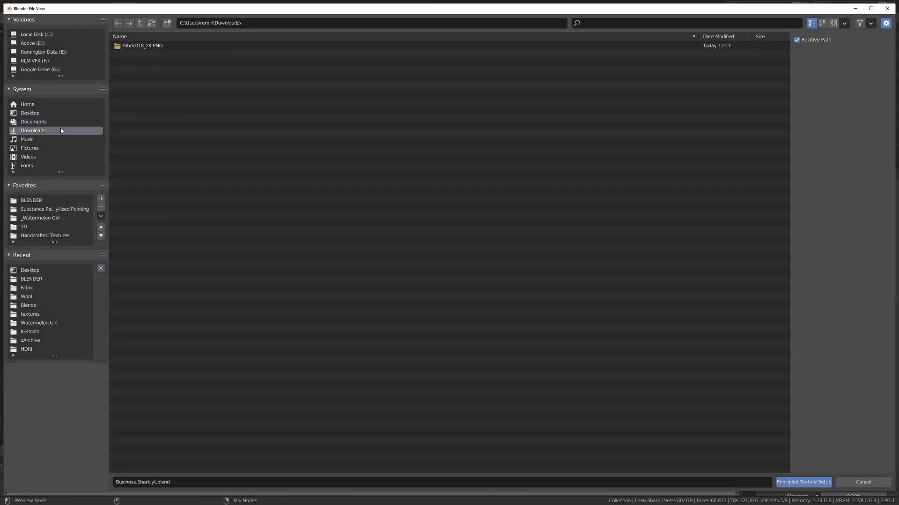
pyautogui.doubleClick(169, 46)
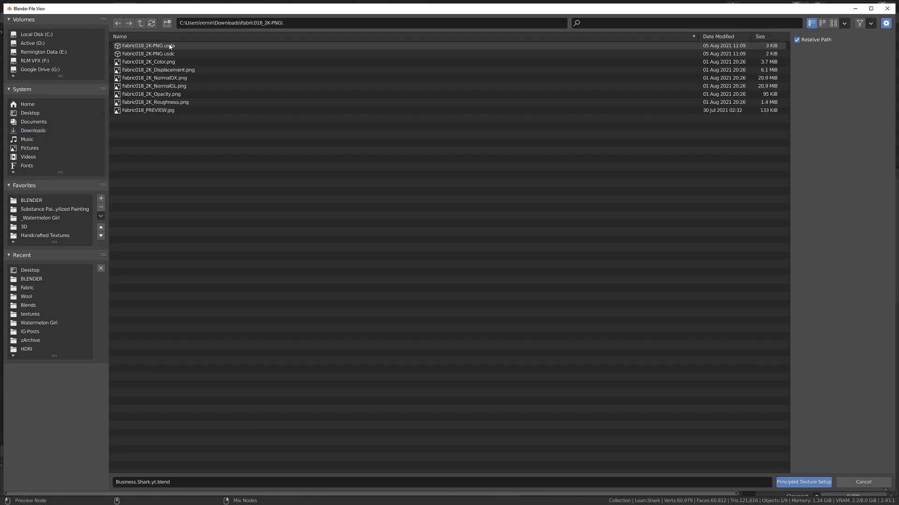
# Load the Fabric018_2K Color, Displacement, NormalGL and Roughness maps into the texture setup with Relative Path disabled.
pyautogui.click(187, 62)
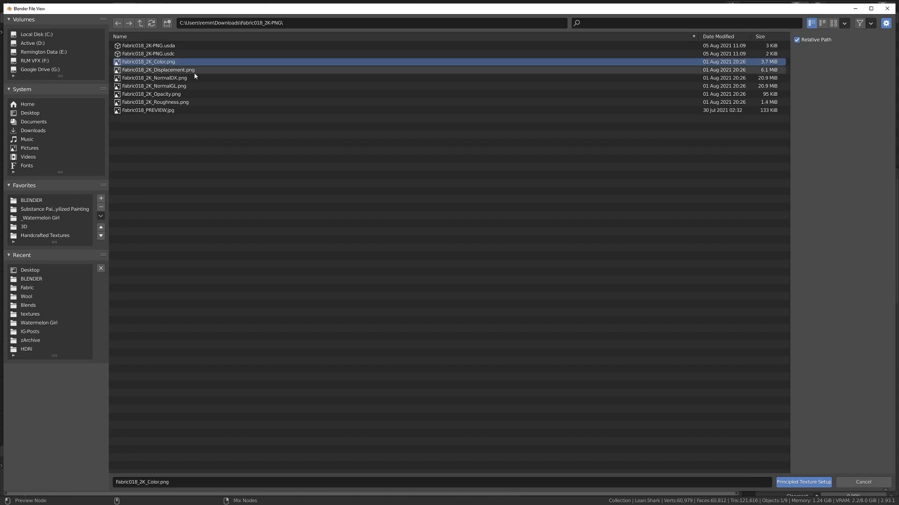
pyautogui.keyDown('shift'); pyautogui.click(196, 71); pyautogui.keyUp('shift')
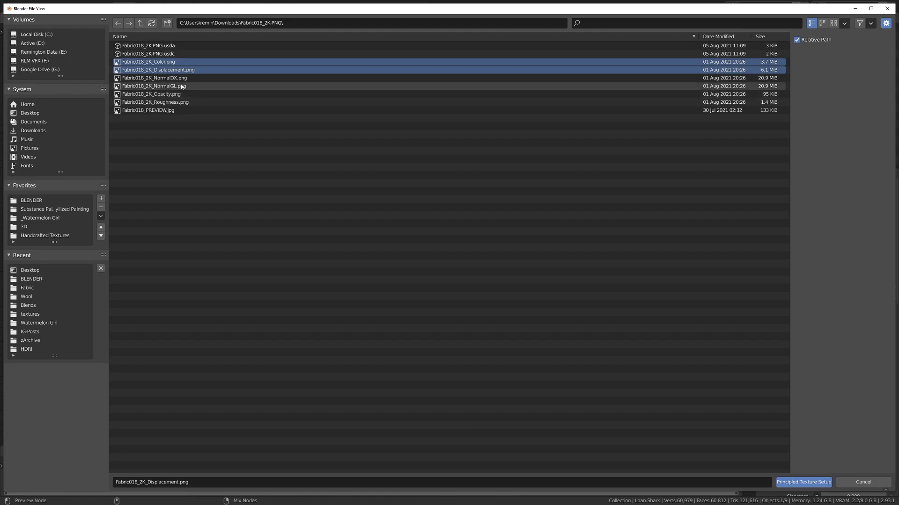
pyautogui.keyDown('shift'); pyautogui.click(186, 87); pyautogui.keyUp('shift')
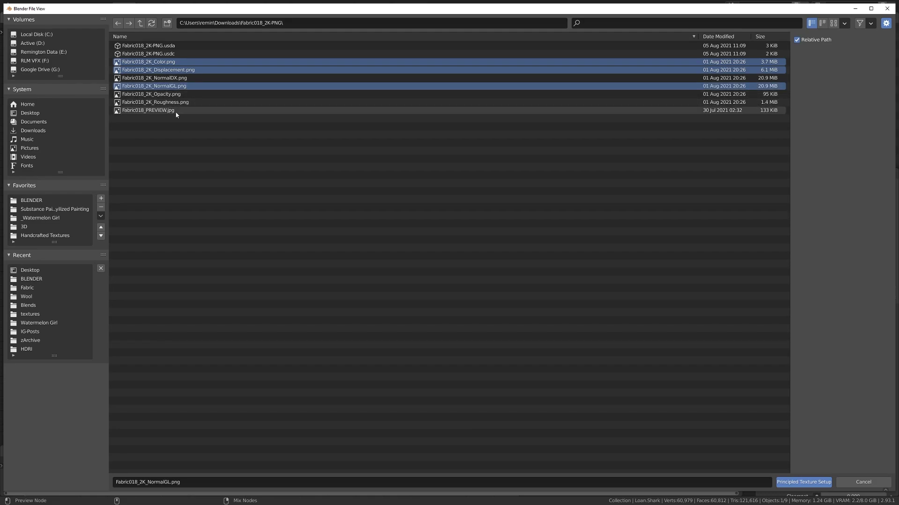
pyautogui.keyDown('shift'); pyautogui.click(182, 103); pyautogui.keyUp('shift')
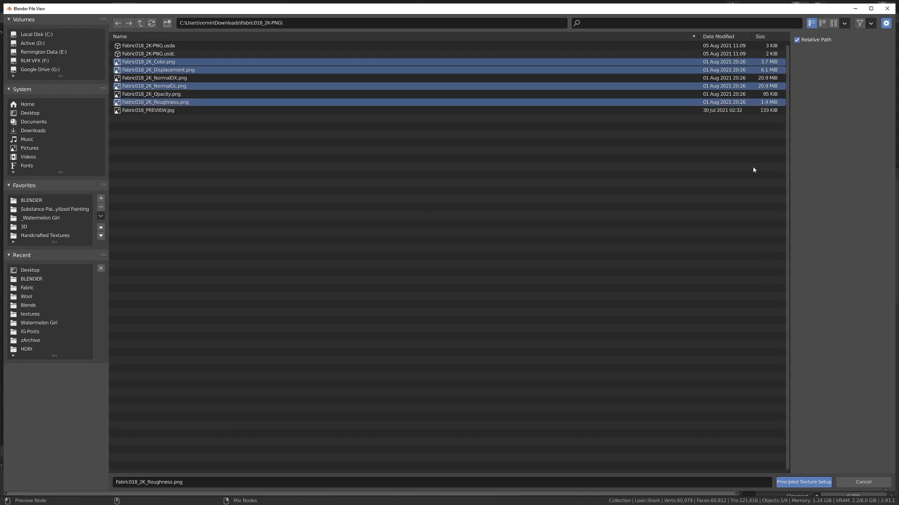
pyautogui.click(798, 41)
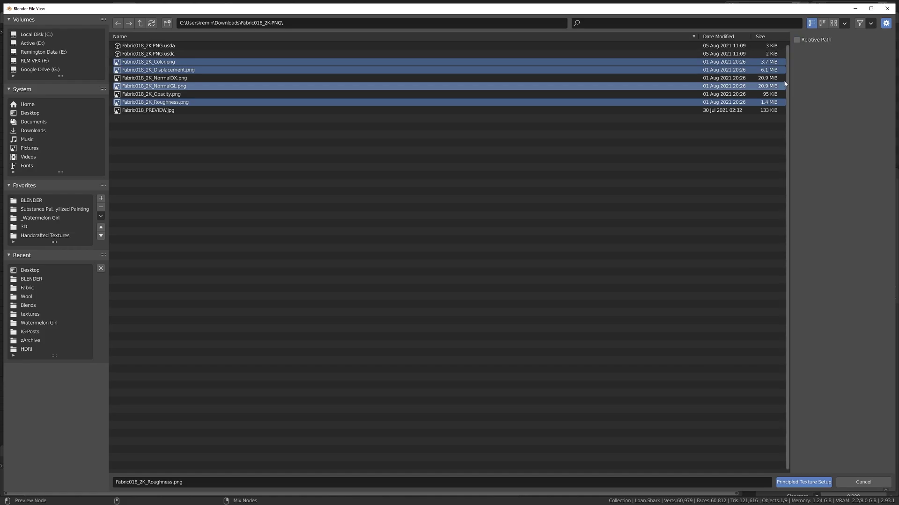
pyautogui.click(801, 482)
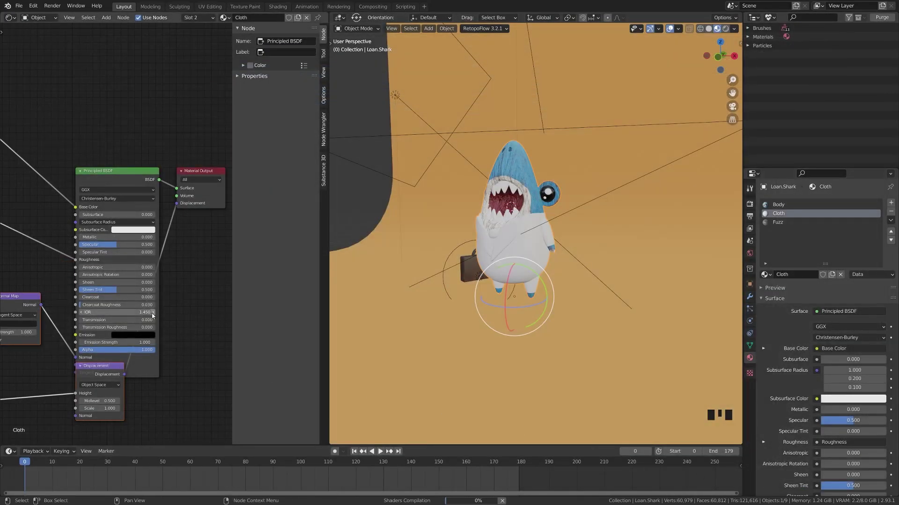
# Move the Displacement node clear of the Principled BSDF node, placing it just below.
pyautogui.moveTo(88, 336); pyautogui.dragTo(156, 289, button='middle')
pyautogui.scroll(-6, 140, 302)
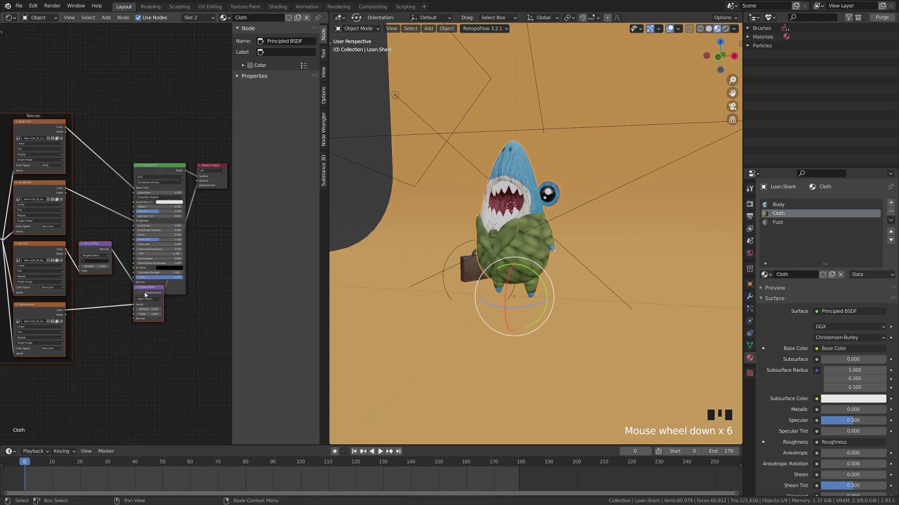
pyautogui.click(138, 294)
pyautogui.click(151, 293)
pyautogui.moveTo(150, 293); pyautogui.dragTo(185, 337)
# Add a Value node beneath Texture Coordinate in the Mapping frame and connect it to the Mapping node's Scale.
pyautogui.moveTo(210, 248); pyautogui.dragTo(150, 248, button='middle')
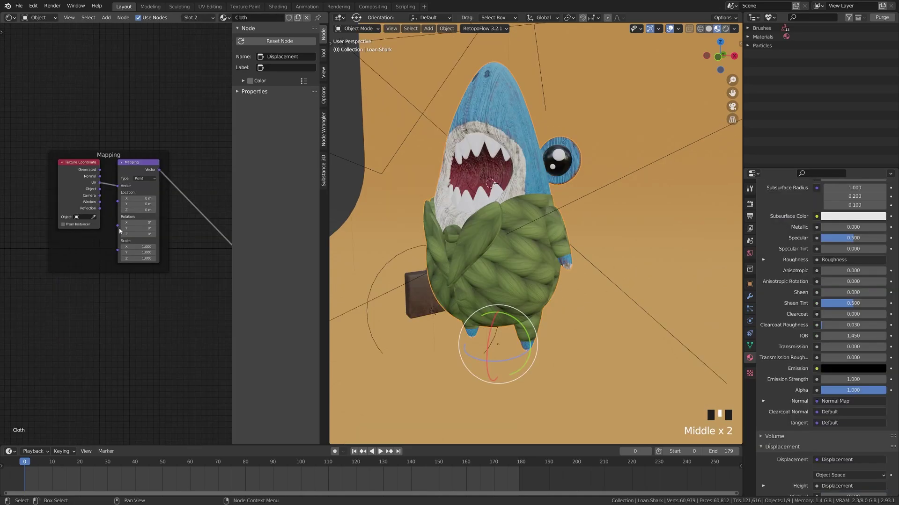
pyautogui.moveTo(110, 232)
pyautogui.mouseDown(button='middle')
pyautogui.moveTo(79, 232)
pyautogui.moveTo(94, 233)
pyautogui.mouseUp(button='middle')
pyautogui.scroll(5, 94, 233)
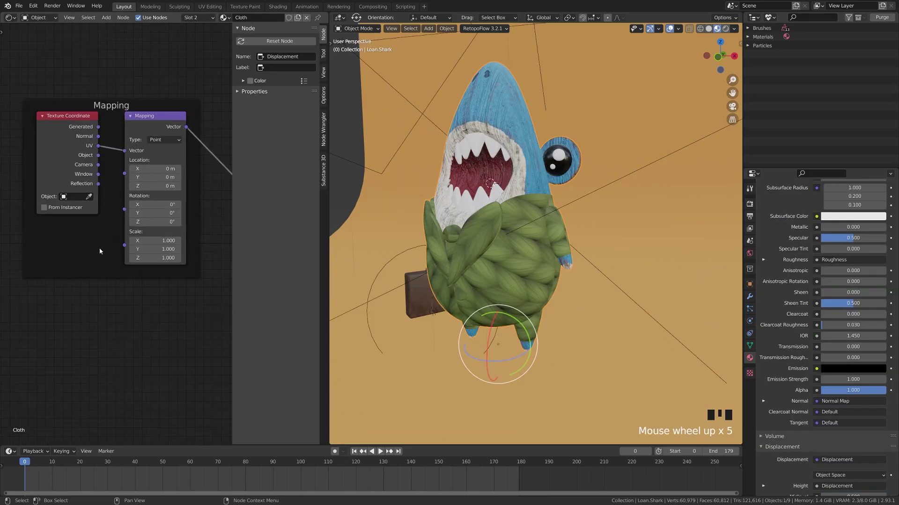
pyautogui.click(132, 322)
pyautogui.hotkey('shift', 'a')
pyautogui.write('value')
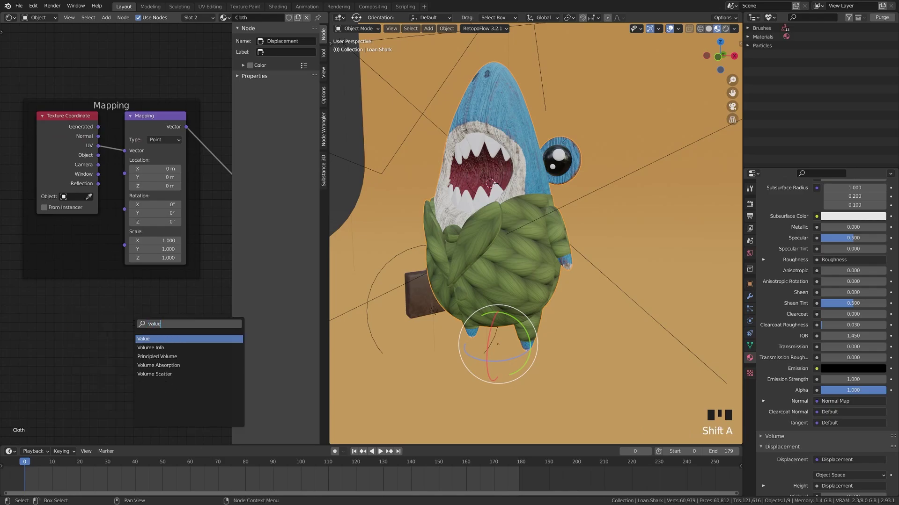
pyautogui.press('Return')
pyautogui.click(33, 223)
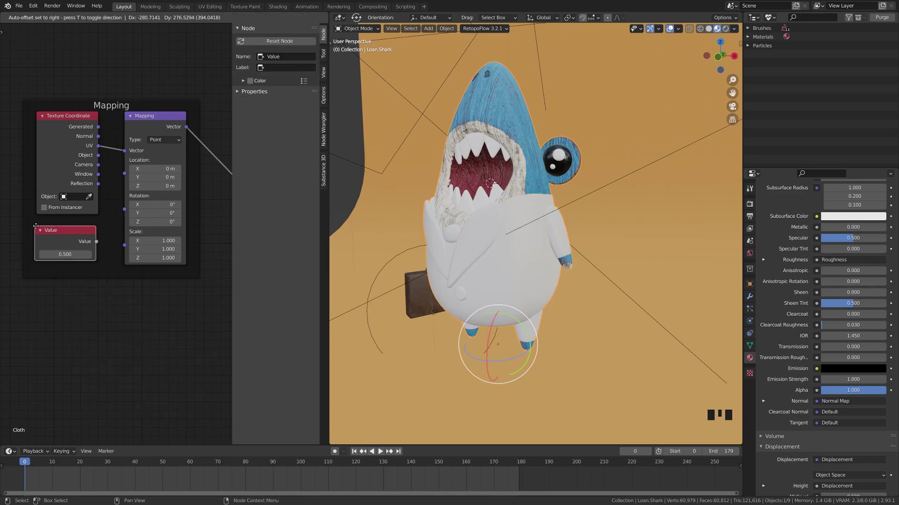
pyautogui.moveTo(99, 244); pyautogui.dragTo(135, 248)
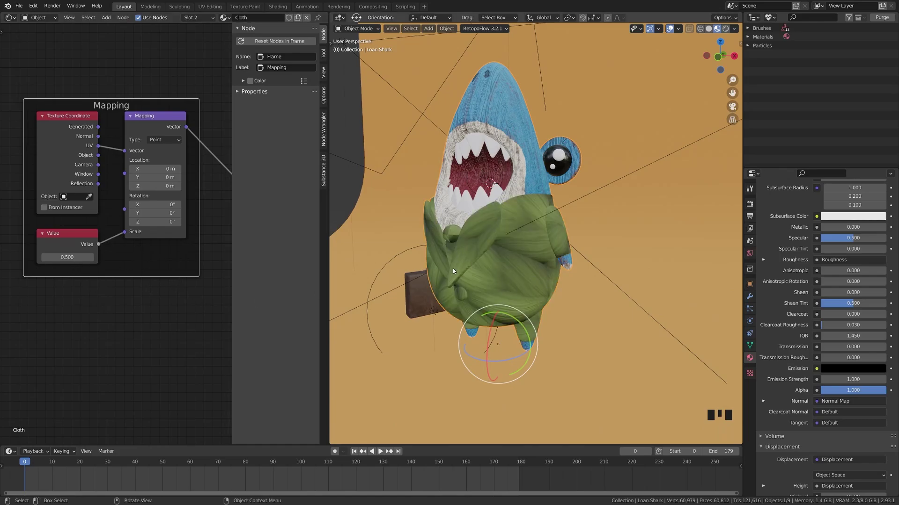
# Set the Value node that drives the texture scale to 10.
pyautogui.moveTo(63, 258); pyautogui.dragTo(75, 258)
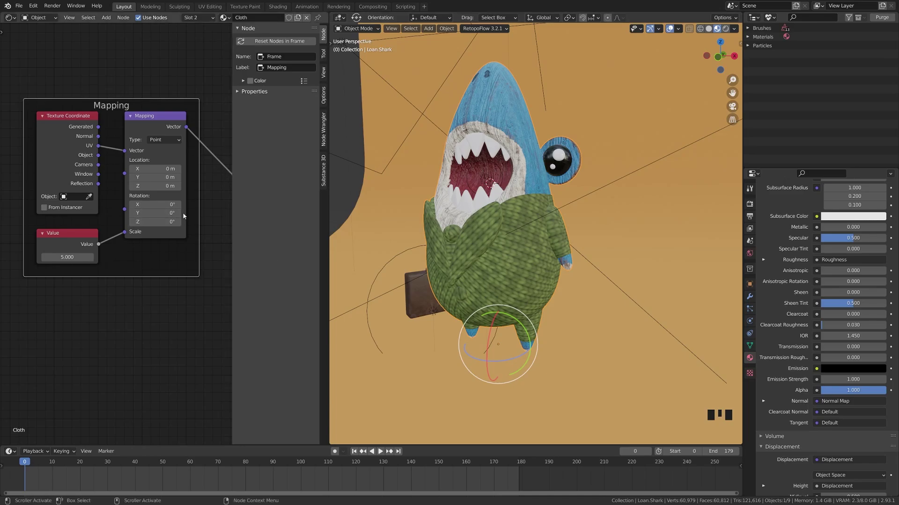
pyautogui.moveTo(140, 222); pyautogui.dragTo(70, 237, button='middle')
pyautogui.moveTo(63, 281); pyautogui.dragTo(148, 282, button='middle')
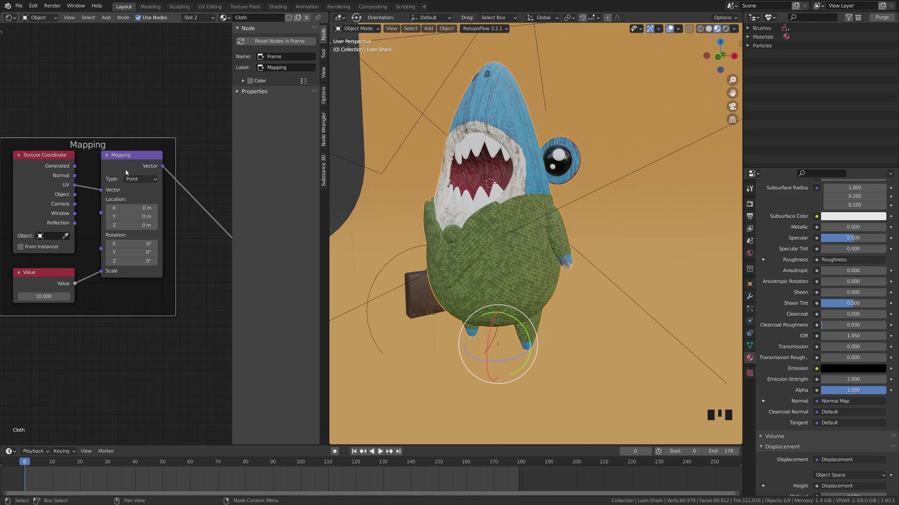
# Hide the node editor's sidebar and inspect the fabric pattern on the shark's suit.
pyautogui.press('n')
pyautogui.scroll(-2, 562, 299)
pyautogui.moveTo(562, 299); pyautogui.dragTo(524, 281, button='middle')
pyautogui.scroll(5, 476, 282)
pyautogui.scroll(-3, 542, 274)
# Try the Generated and Camera coordinates as the Mapping node's vector input, and reconnect UV.
pyautogui.moveTo(123, 166); pyautogui.dragTo(147, 195)
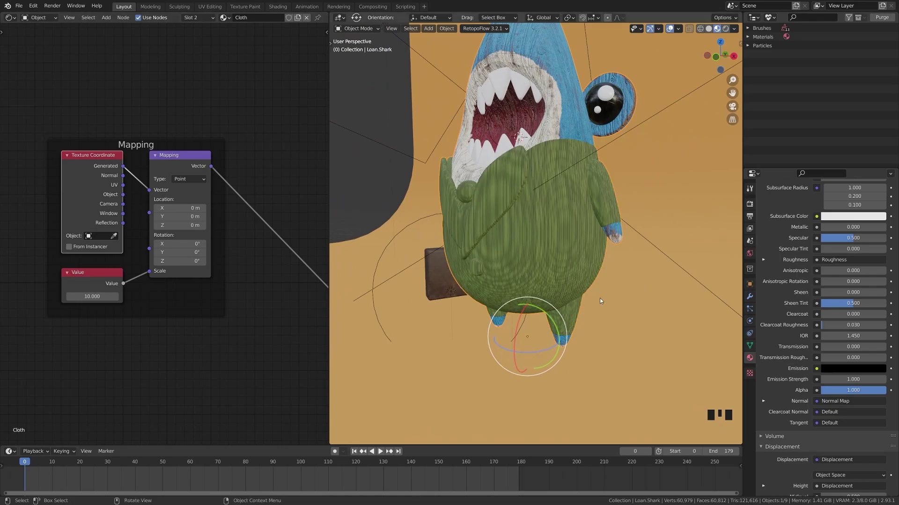
pyautogui.moveTo(128, 202); pyautogui.dragTo(150, 190)
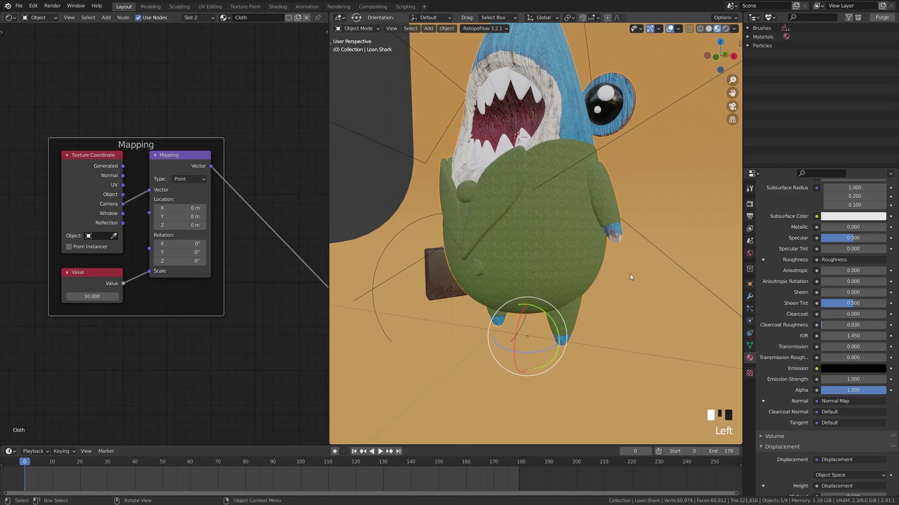
pyautogui.moveTo(124, 185); pyautogui.dragTo(149, 190)
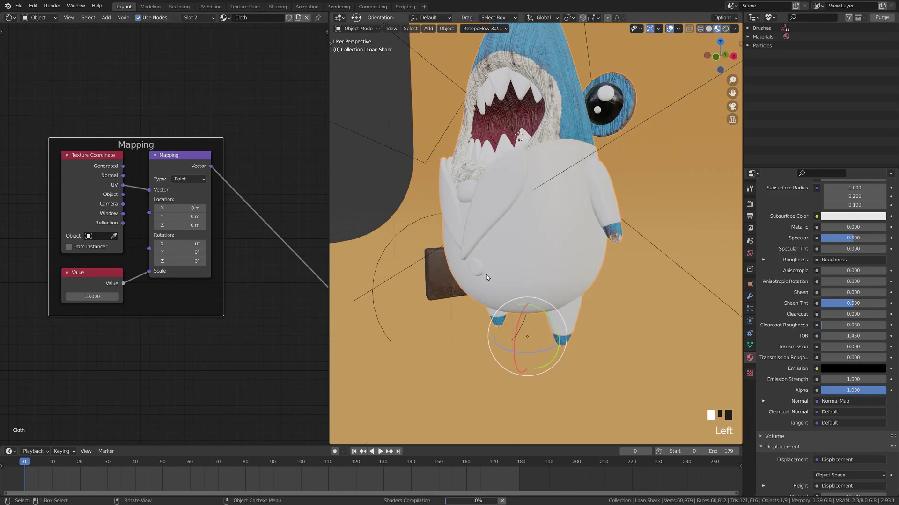
# Switch the 3D viewport to Rendered shading to preview the fabric on the shark's suit.
pyautogui.scroll(-2, 570, 262)
pyautogui.moveTo(569, 276); pyautogui.dragTo(410, 266, button='middle')
pyautogui.scroll(3, 548, 287)
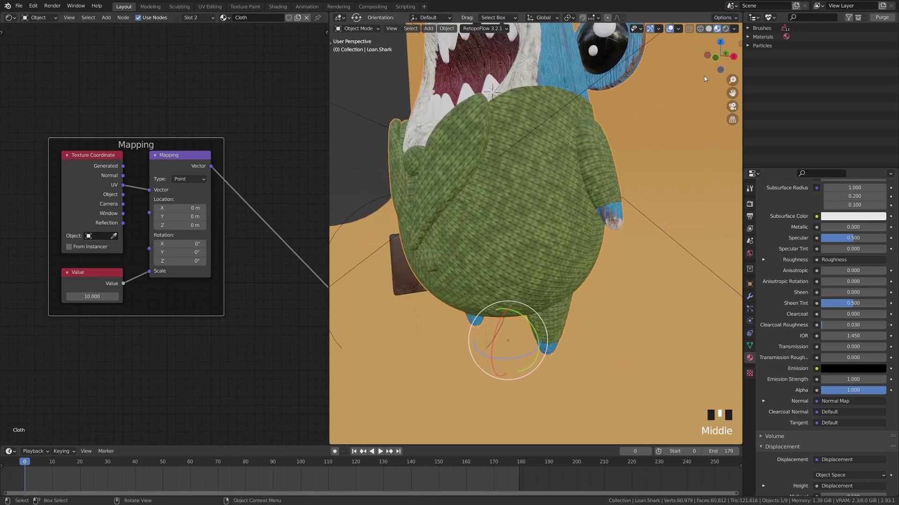
pyautogui.click(725, 29)
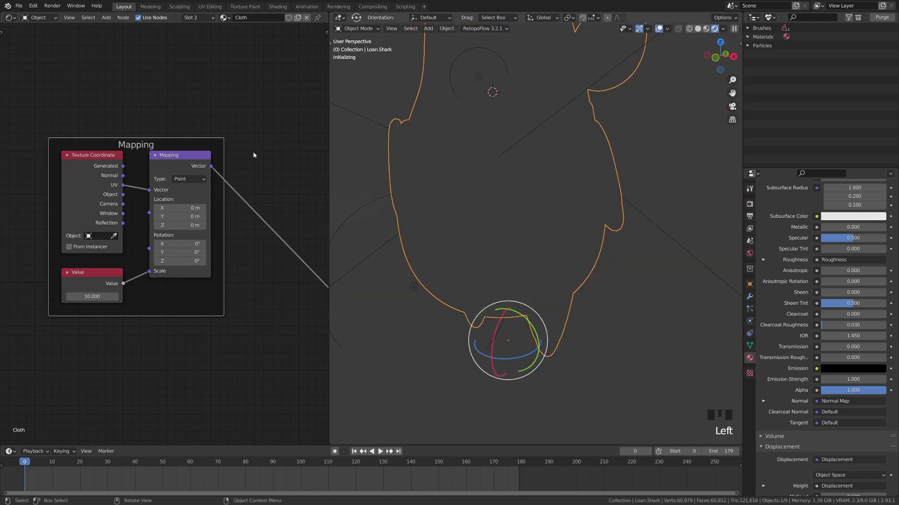
# Examine the Cloth material's texture and Principled BSDF nodes alongside the rendered suit fabric.
pyautogui.middleClick(275, 203)
pyautogui.moveTo(275, 203); pyautogui.dragTo(139, 243, button='middle')
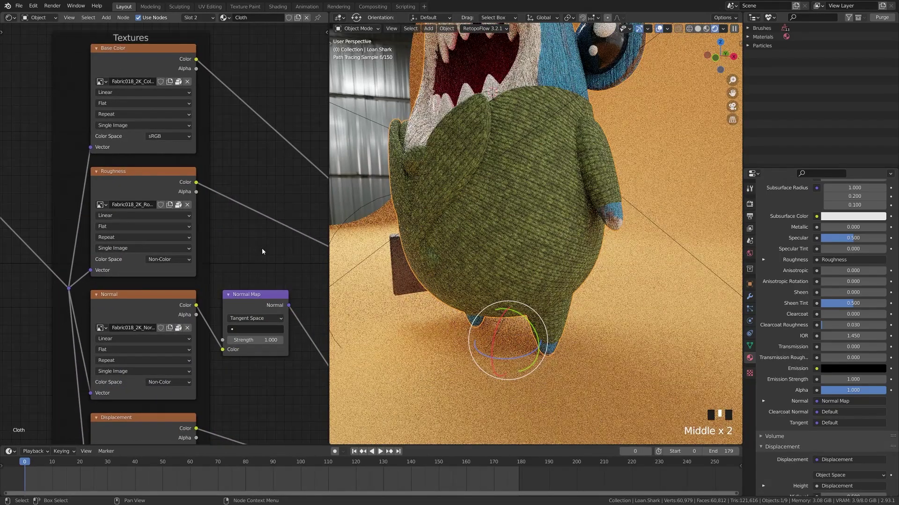
pyautogui.moveTo(262, 248); pyautogui.dragTo(97, 240, button='middle')
pyautogui.moveTo(210, 254); pyautogui.dragTo(168, 254, button='middle')
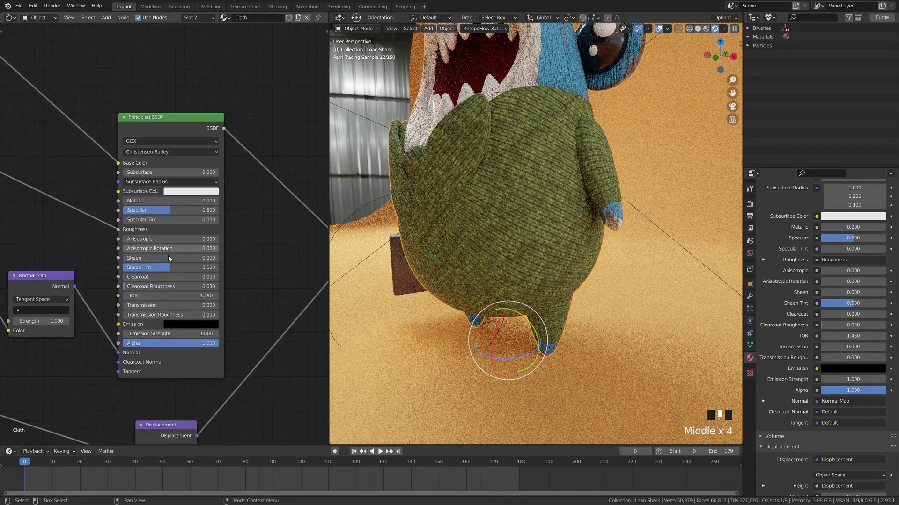
pyautogui.scroll(-3, 462, 222)
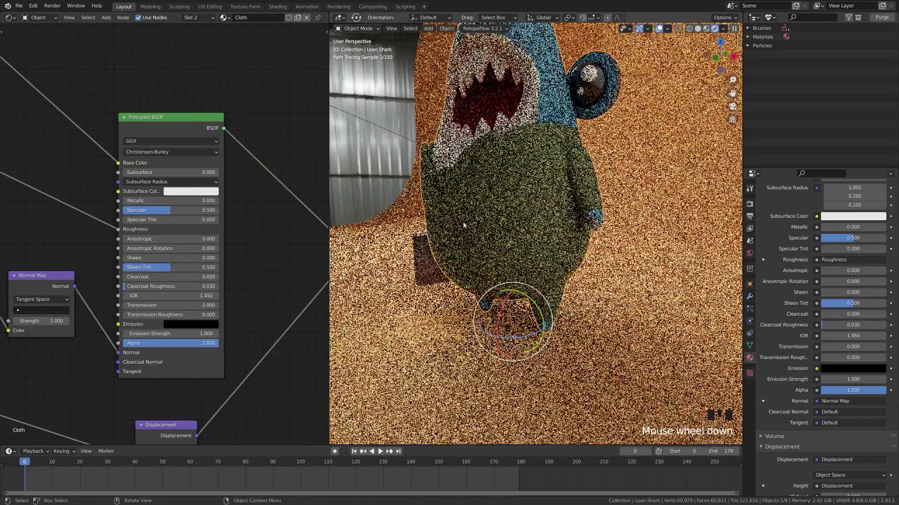
pyautogui.moveTo(463, 222); pyautogui.dragTo(506, 215, button='middle')
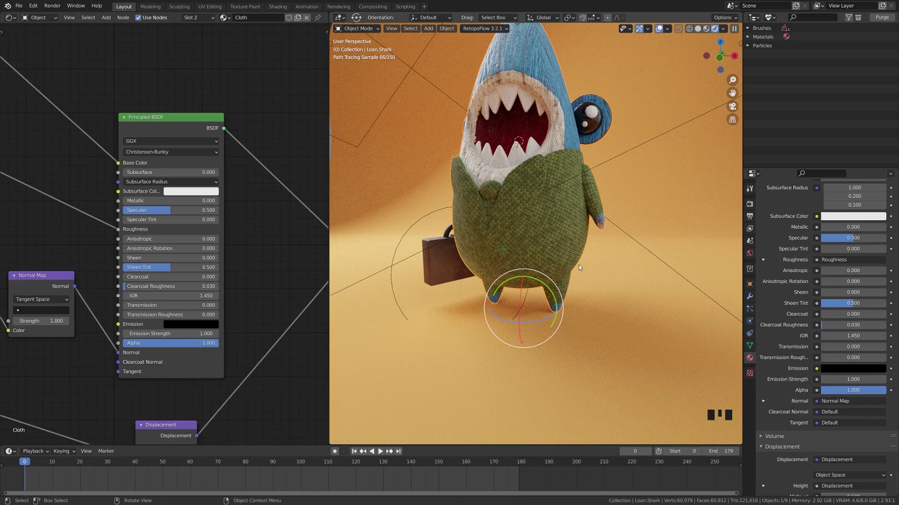
# Set the Sheen of the Cloth material's Principled BSDF to 1.
pyautogui.click(147, 259)
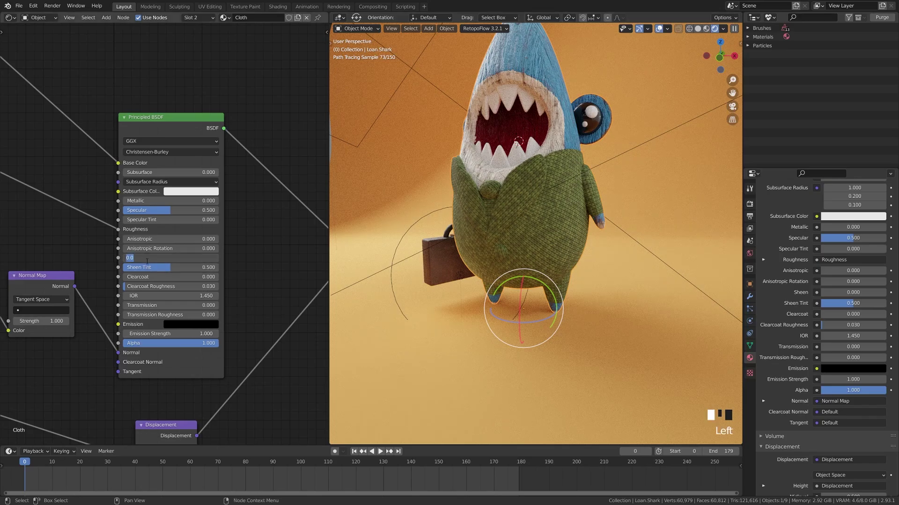
pyautogui.write('1')
pyautogui.press('Return')
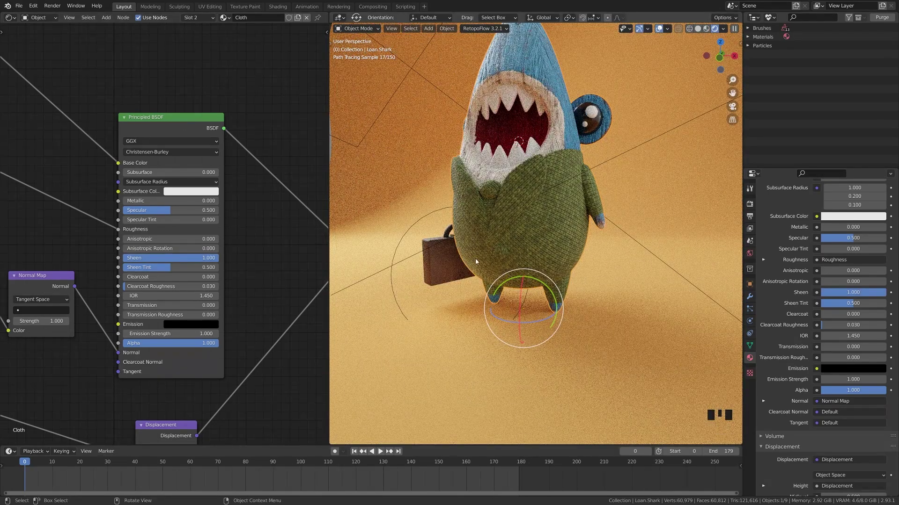
# Compare the suit fabric with Sheen at 0, and restore the Sheen value to 1.
pyautogui.click(179, 258)
pyautogui.write('0')
pyautogui.press('Return')
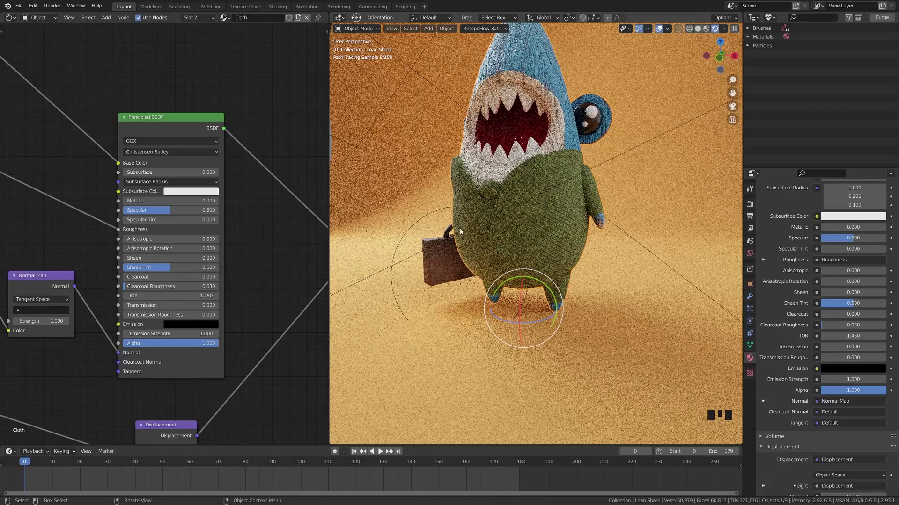
pyautogui.click(172, 259)
pyautogui.write('1')
pyautogui.press('Return')
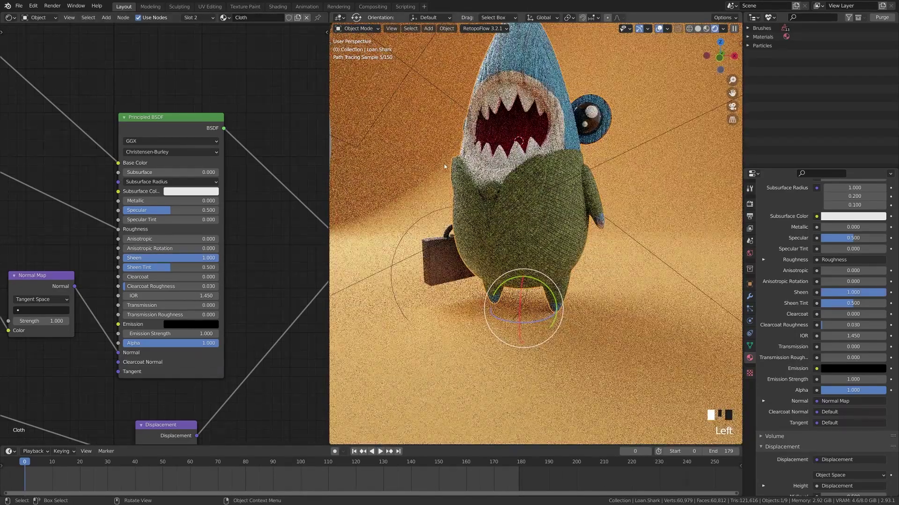
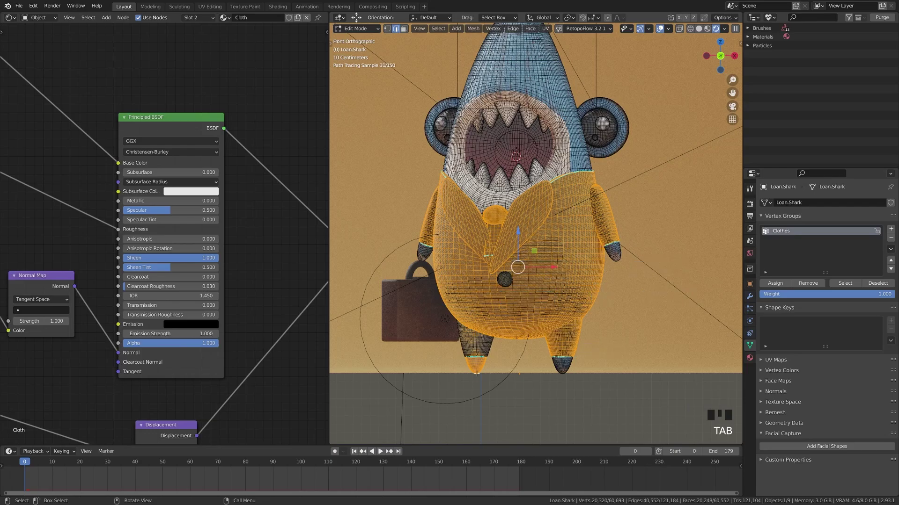
# Leave Edit Mode on the shark mesh and return to Object Mode.
pyautogui.hotkey('ctrl', 'Tab')
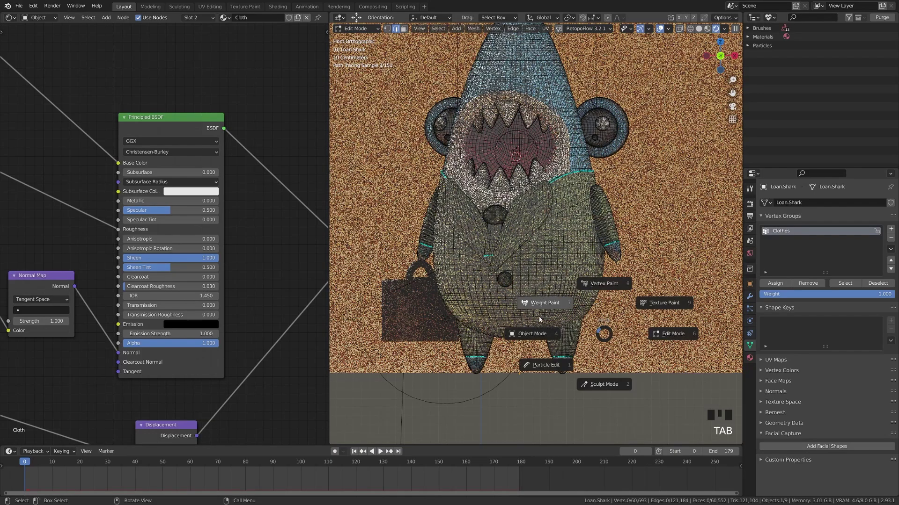
pyautogui.click(525, 286)
pyautogui.hotkey('ctrl', 'Tab')
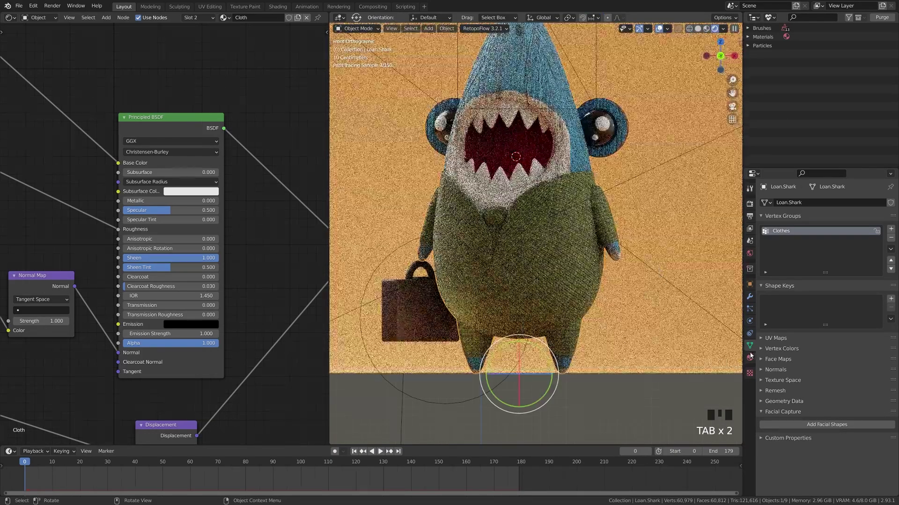
# Switch the viewport to Solid shading and change the shark's particle system from Emitter to Hair.
pyautogui.click(750, 311)
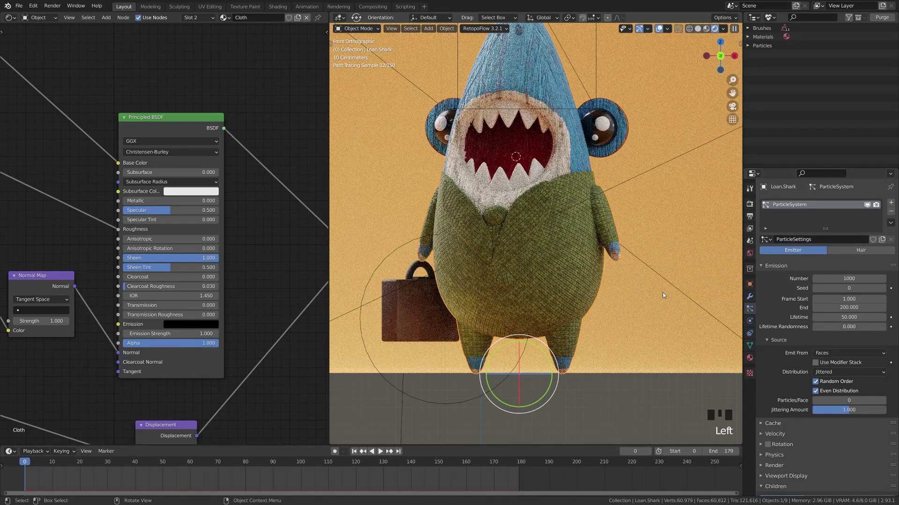
pyautogui.press('z')
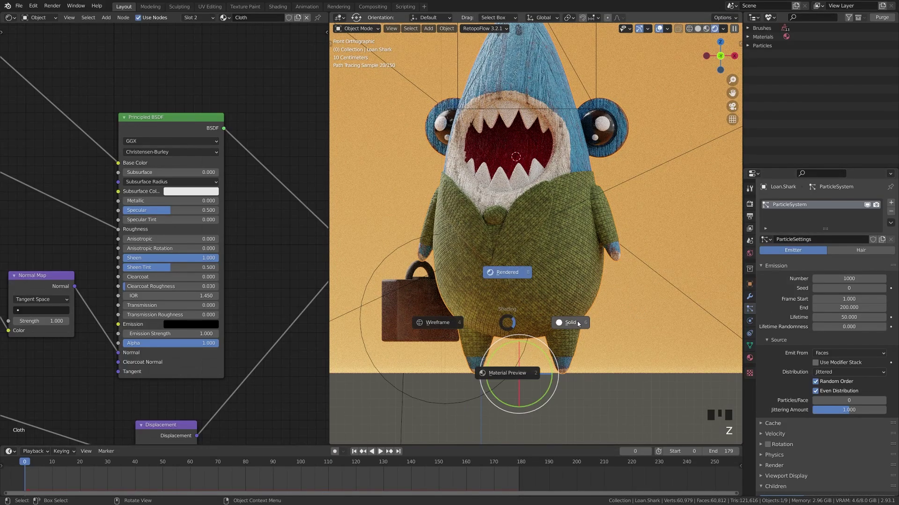
pyautogui.click(577, 321)
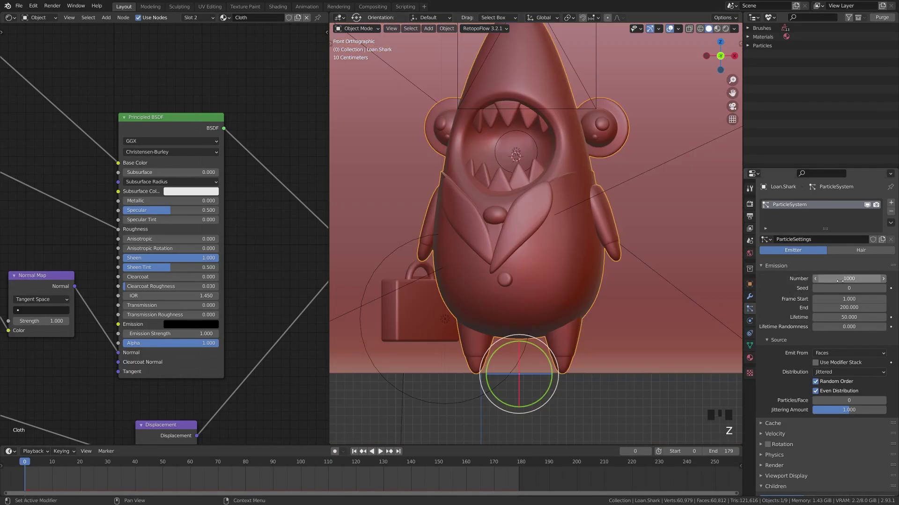
pyautogui.click(855, 251)
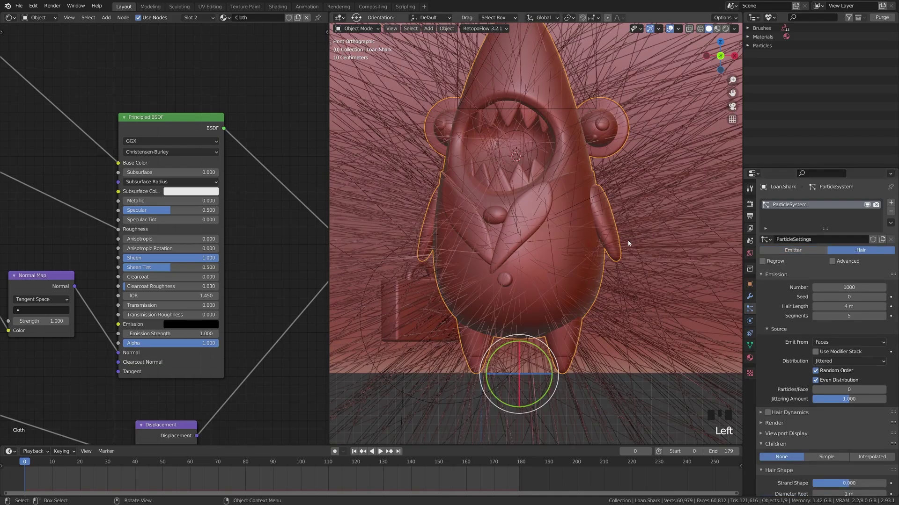
pyautogui.scroll(-6, 440, 291)
pyautogui.scroll(6, 550, 281)
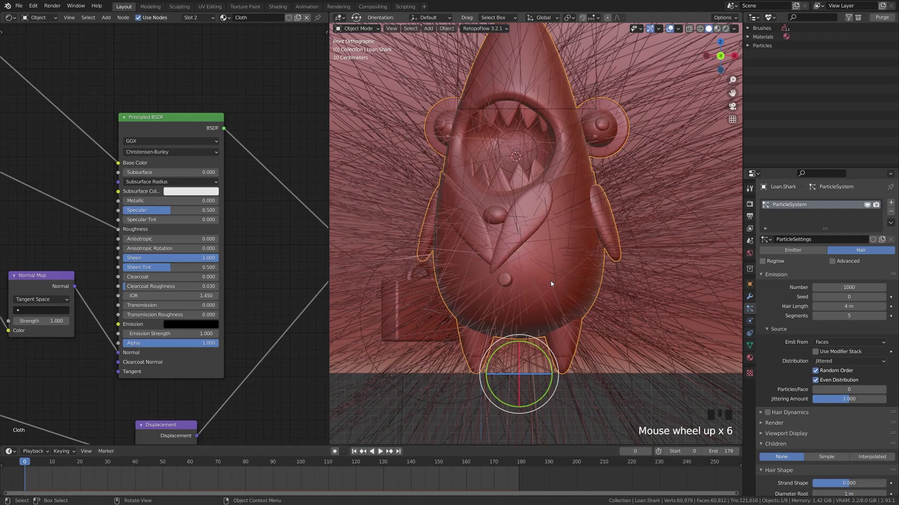
# Set the Hair Length of the shark's particle system to 0.1 m.
pyautogui.click(851, 306)
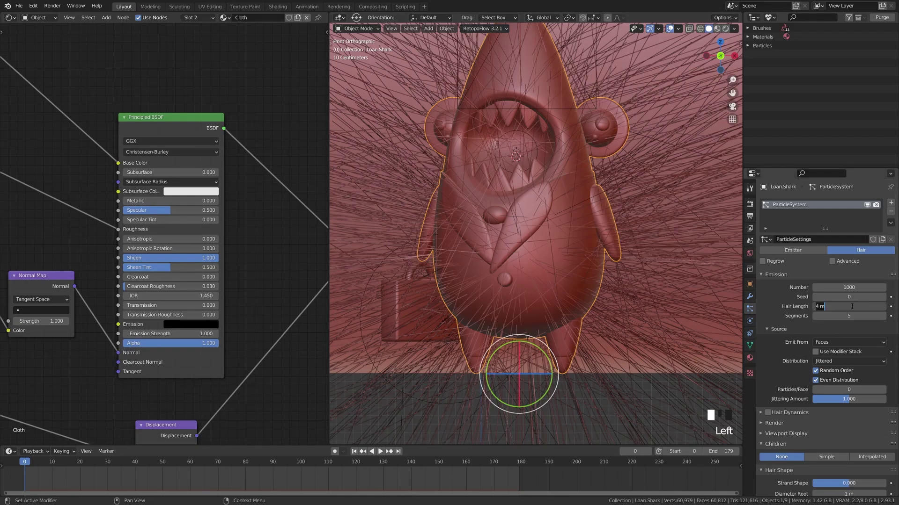
pyautogui.write('0.1')
pyautogui.press('Return')
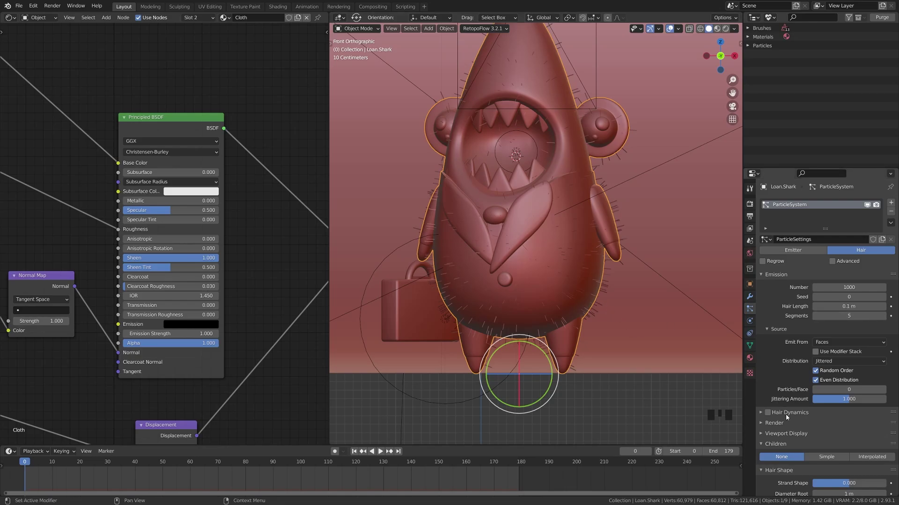
# Raise the viewport display Strand Steps of the hair particles to 5.
pyautogui.click(788, 433)
pyautogui.scroll(-5, 790, 428)
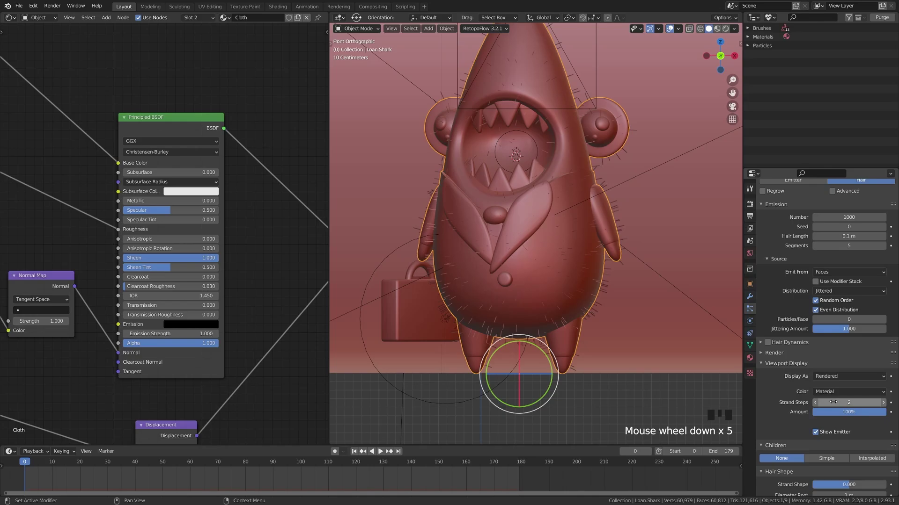
pyautogui.click(882, 402)
pyautogui.click(883, 403)
pyautogui.click(882, 402)
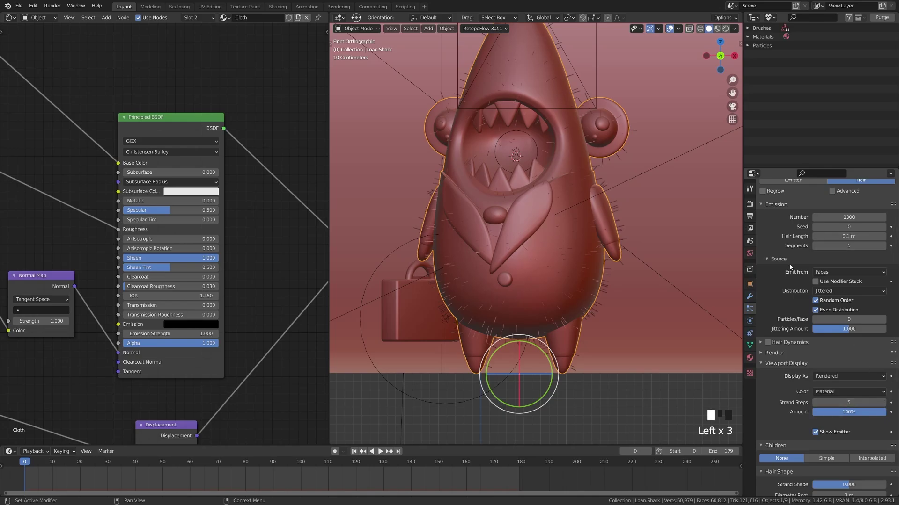
# Assign the Clothes vertex group to the hair's Density so that hair grows only on the suit.
pyautogui.click(791, 363)
pyautogui.scroll(-2, 794, 411)
pyautogui.scroll(-4, 788, 446)
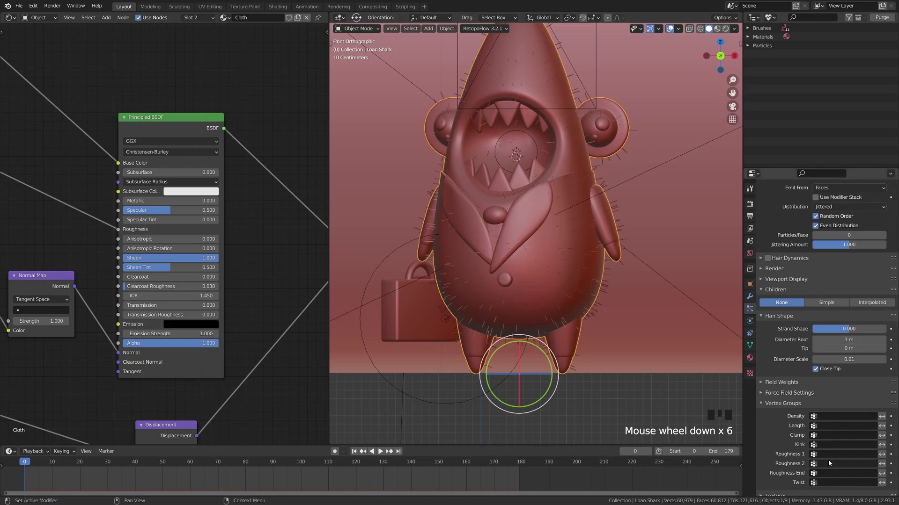
pyautogui.click(840, 416)
pyautogui.click(819, 325)
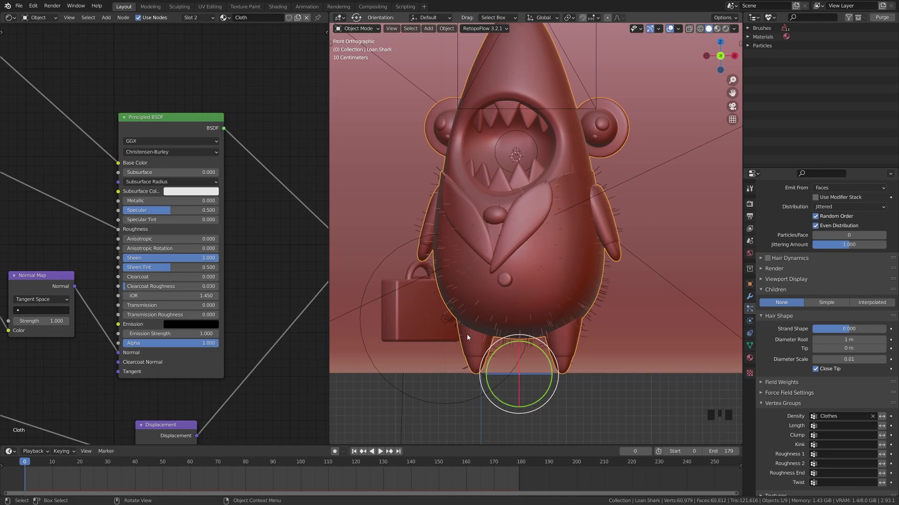
pyautogui.scroll(2, 524, 351)
pyautogui.keyDown('shift'); pyautogui.moveTo(523, 352); pyautogui.dragTo(565, 351, button='middle'); pyautogui.keyUp('shift')
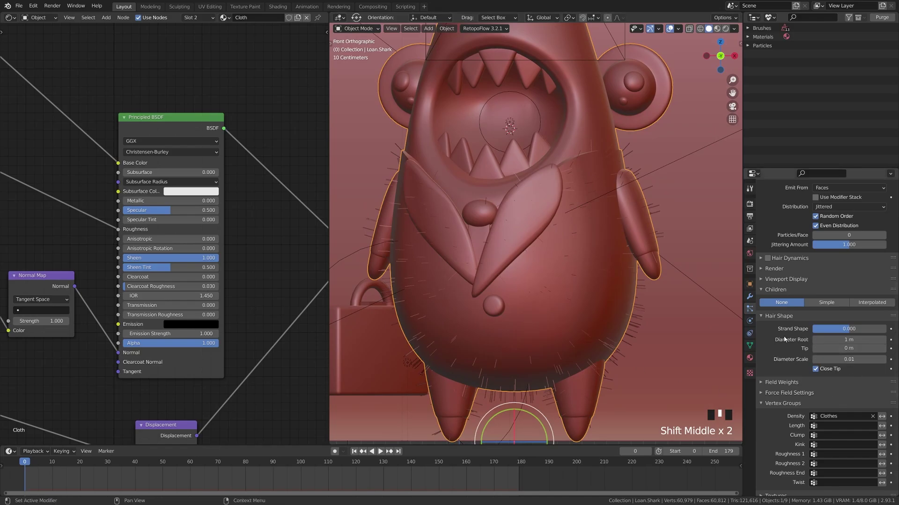
# Enable Simple children for the hair and set the emission Number to 500.
pyautogui.scroll(8, 785, 339)
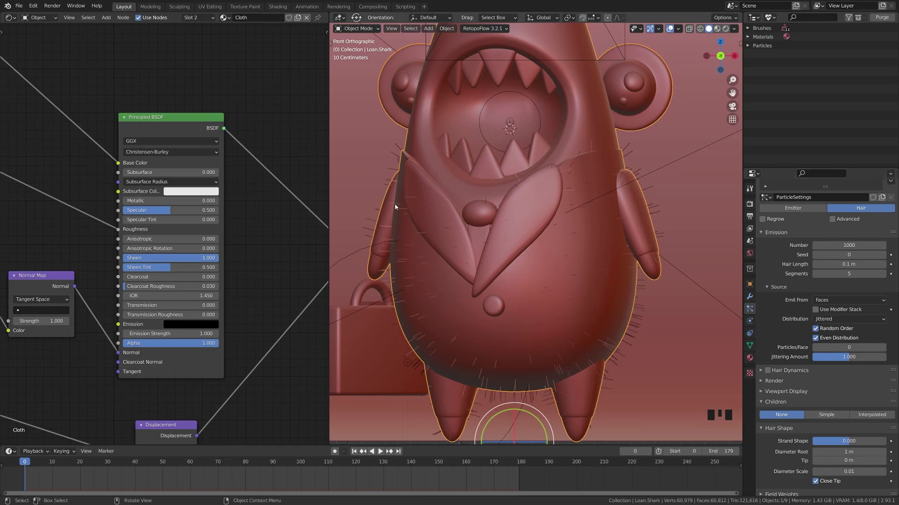
pyautogui.click(777, 428)
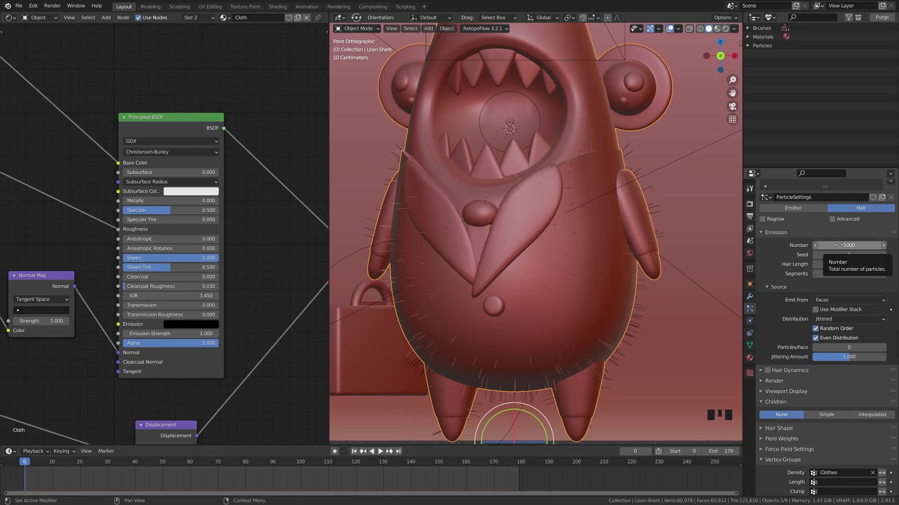
pyautogui.click(826, 415)
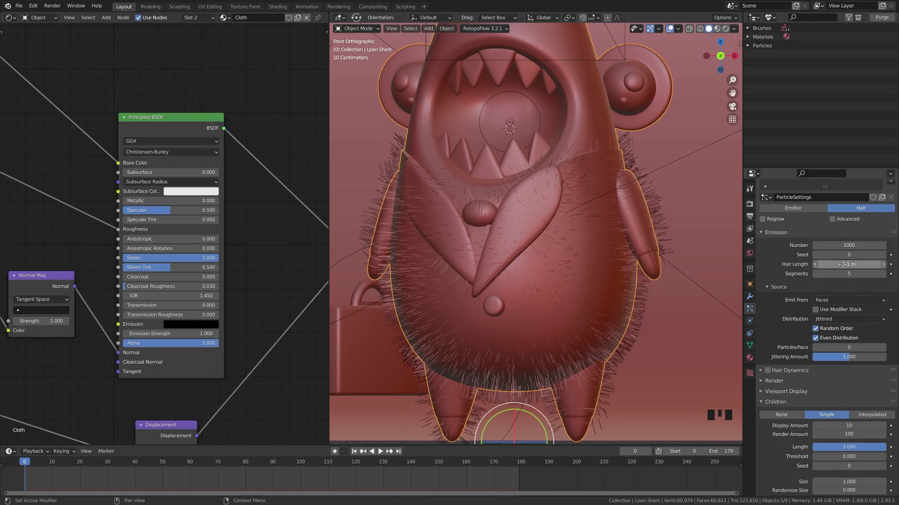
pyautogui.click(849, 245)
pyautogui.write('500')
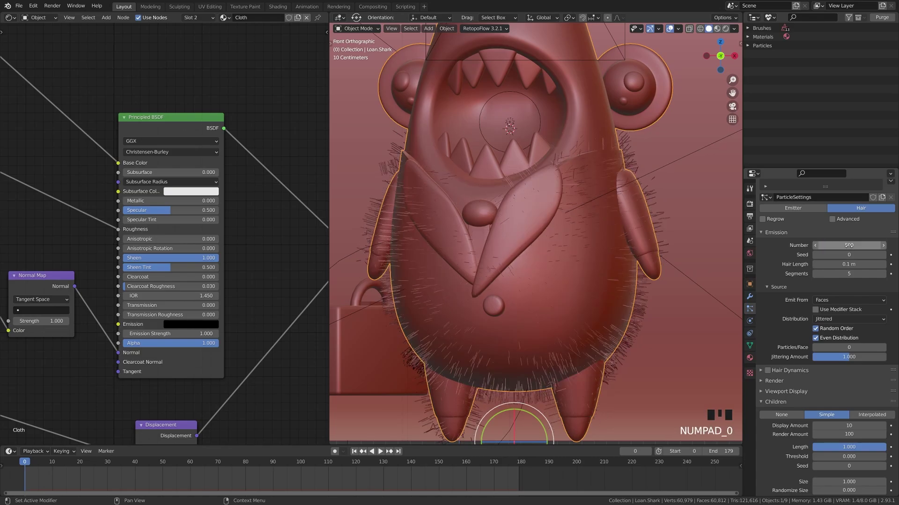
# Set the Display Amount of the hair's Simple children to 100.
pyautogui.click(840, 428)
pyautogui.write('0')
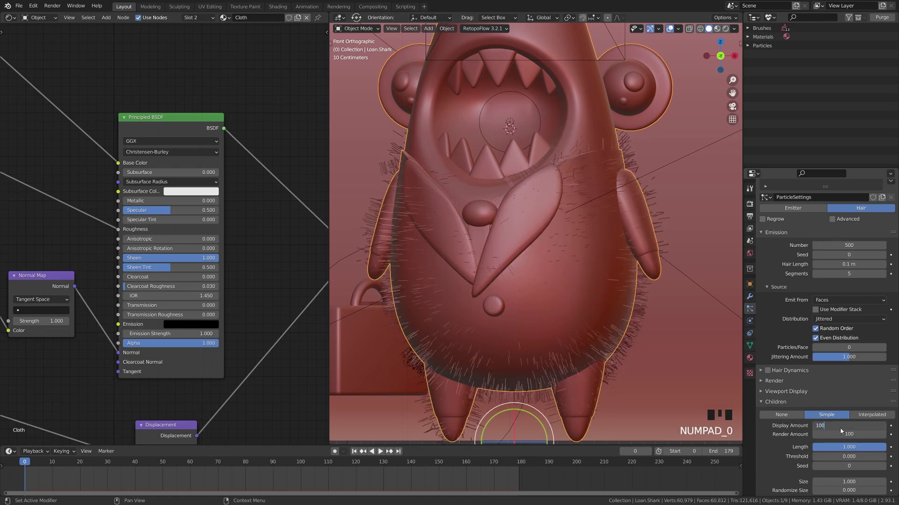
pyautogui.press('Return')
# Examine the hair coverage on the shark's suit from the side, an angle and the front.
pyautogui.moveTo(567, 337); pyautogui.dragTo(479, 376, button='middle')
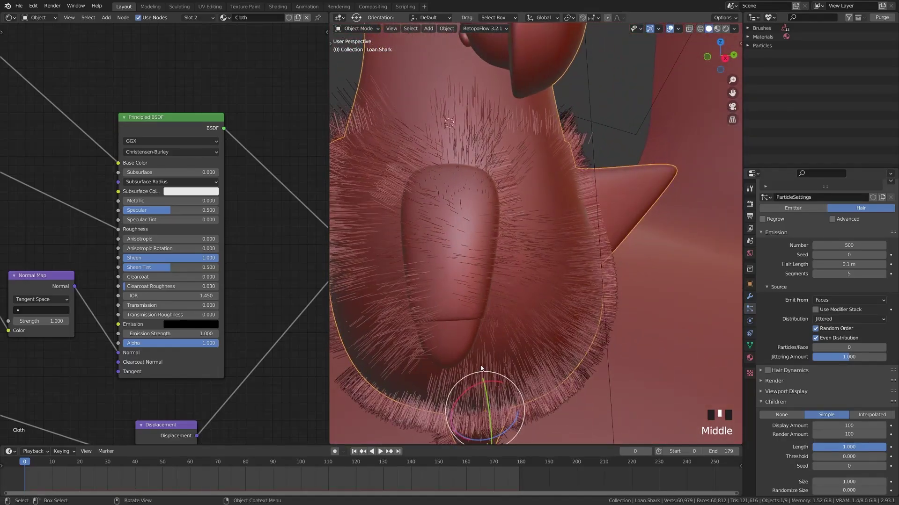
pyautogui.press('KP_1')
pyautogui.scroll(-2, 523, 224)
pyautogui.scroll(2, 570, 305)
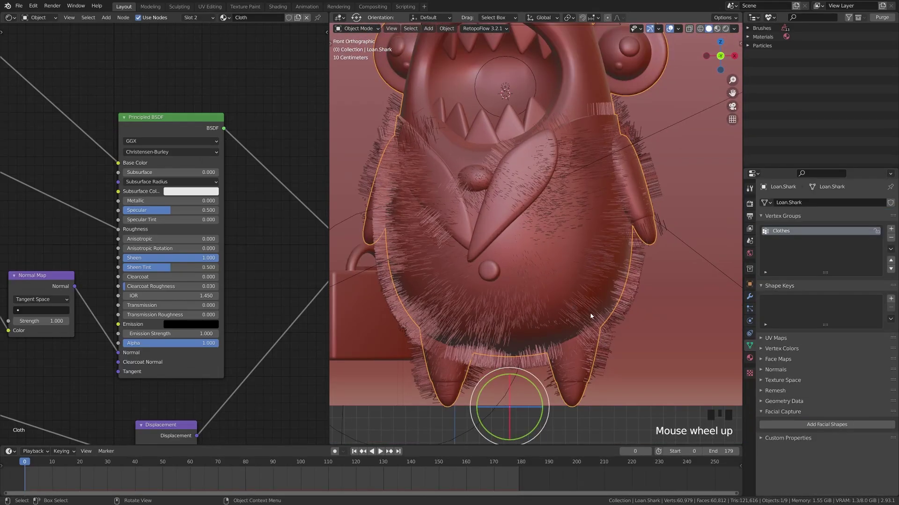
pyautogui.moveTo(567, 308); pyautogui.dragTo(489, 267, button='middle')
pyautogui.scroll(-2, 566, 310)
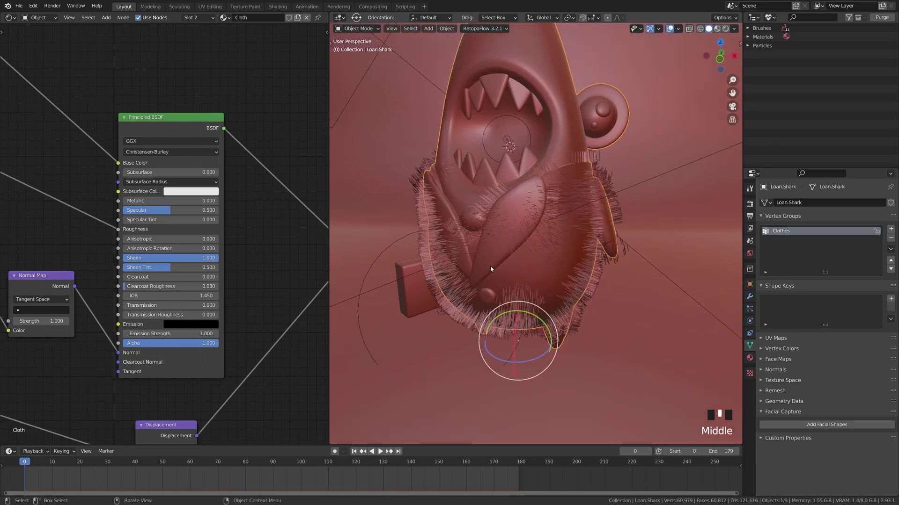
pyautogui.press('KP_1')
pyautogui.scroll(3, 490, 269)
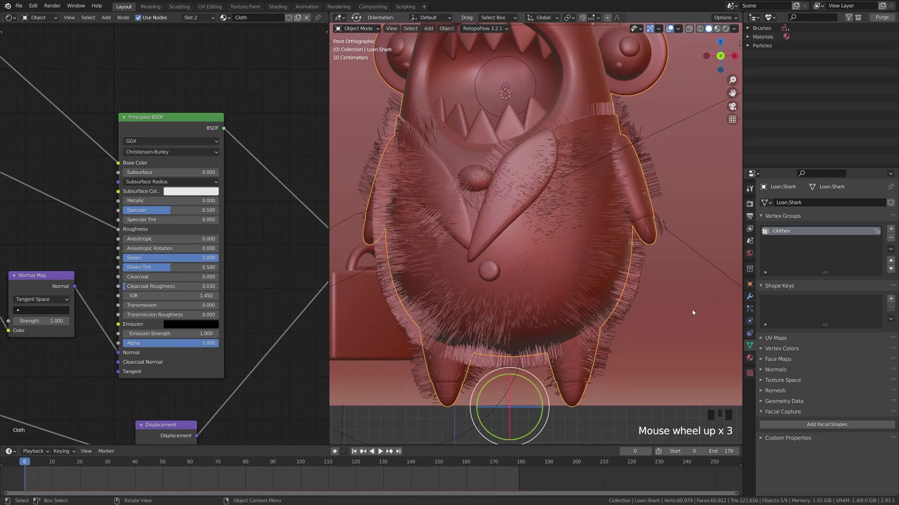
# Set the Diameter Root in the particle system's Hair Shape settings to 0.25 m and check the strands up close.
pyautogui.click(749, 308)
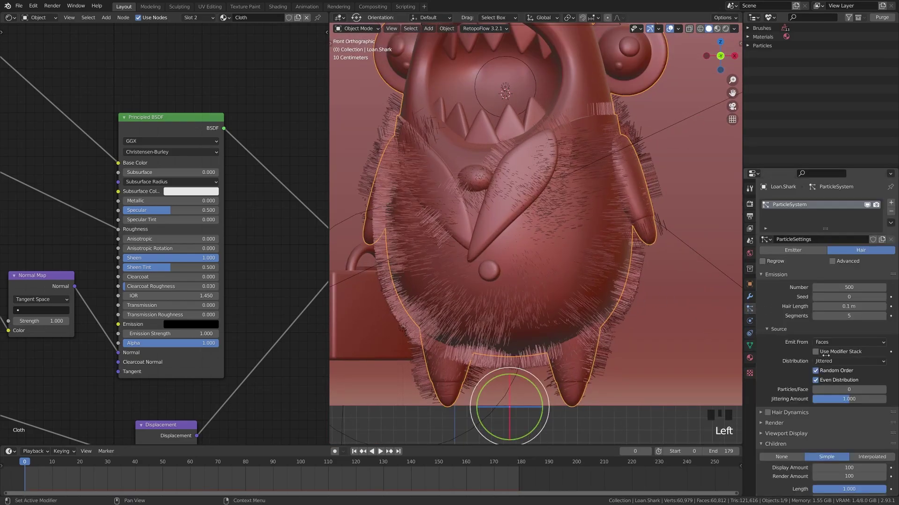
pyautogui.click(788, 446)
pyautogui.scroll(-2, 814, 442)
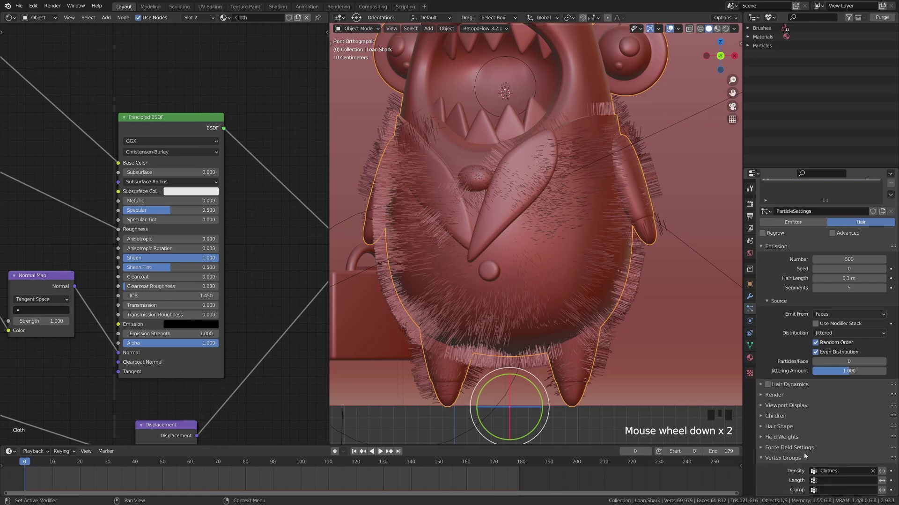
pyautogui.click(801, 460)
pyautogui.click(809, 440)
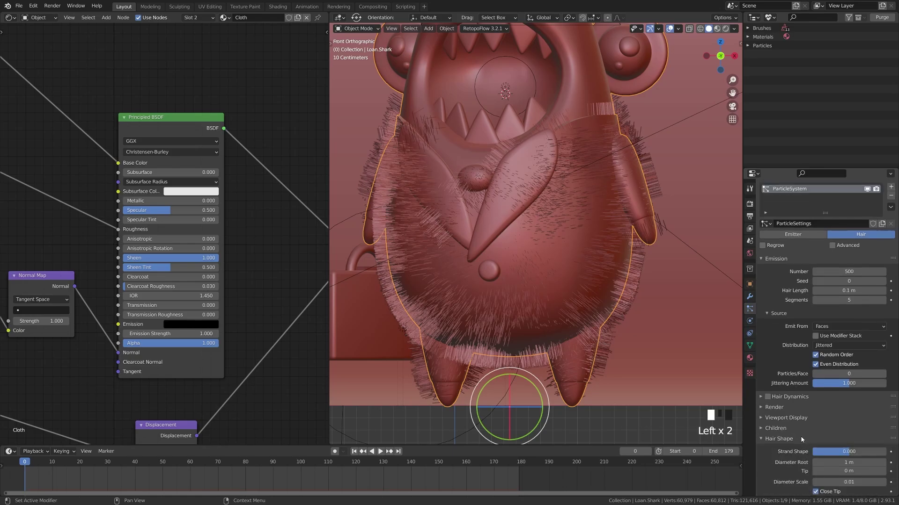
pyautogui.scroll(-4, 810, 440)
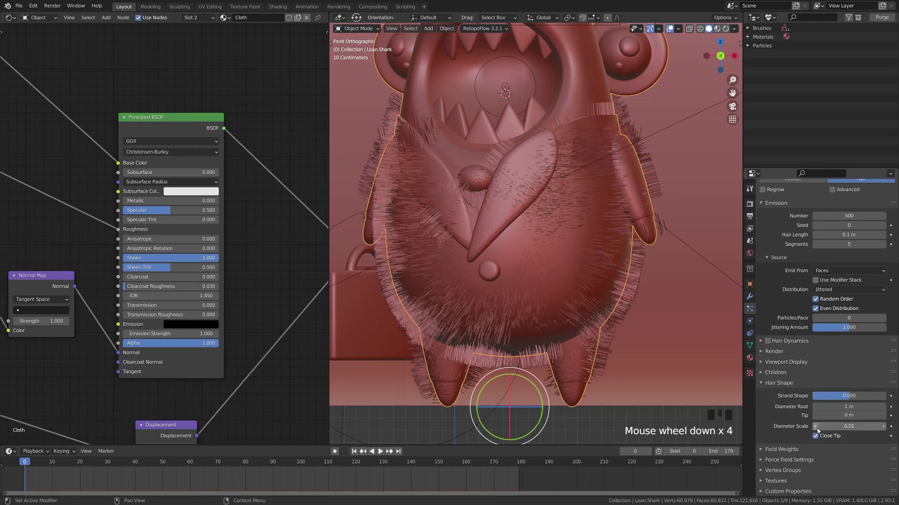
pyautogui.click(849, 408)
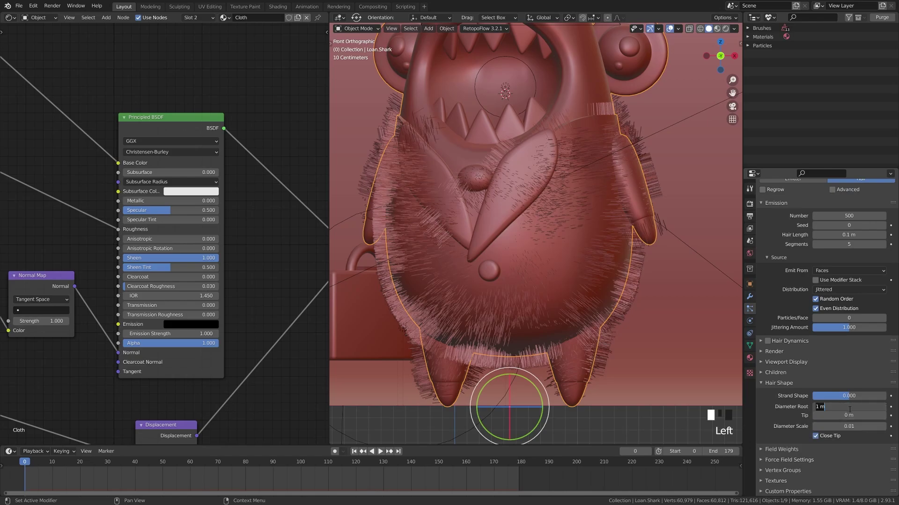
pyautogui.press('BackSpace')
pyautogui.write('0.25')
pyautogui.press('Return')
pyautogui.scroll(4, 641, 311)
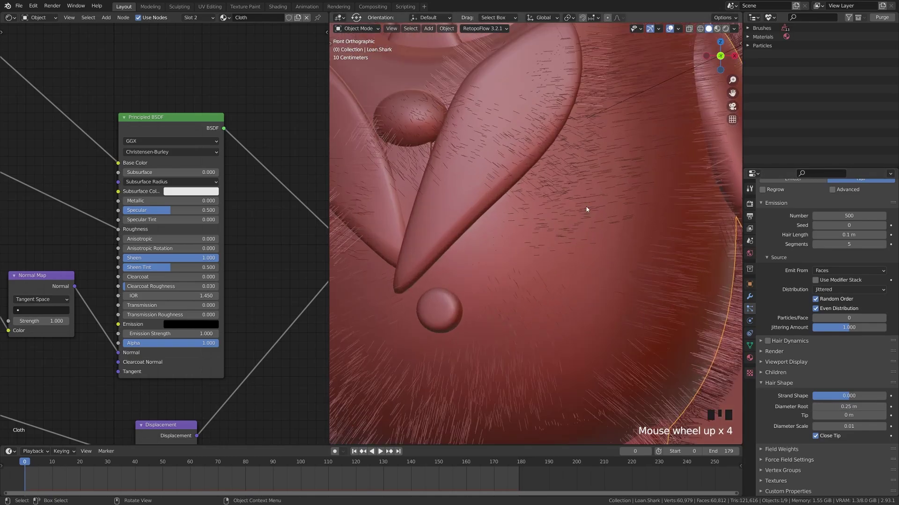
pyautogui.scroll(-4, 593, 304)
pyautogui.press('z')
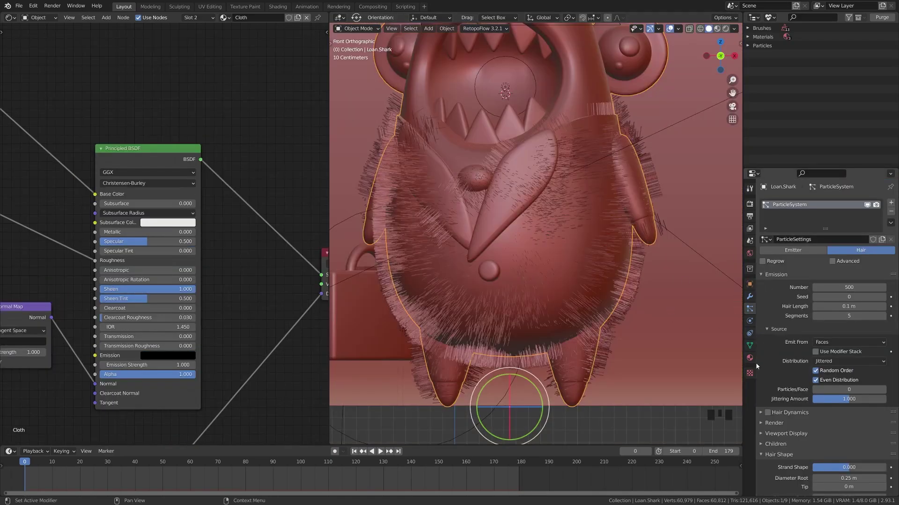
# Add a third material slot to the shark and create a new material in it named Fabric Fuzz.
pyautogui.click(750, 359)
pyautogui.click(890, 204)
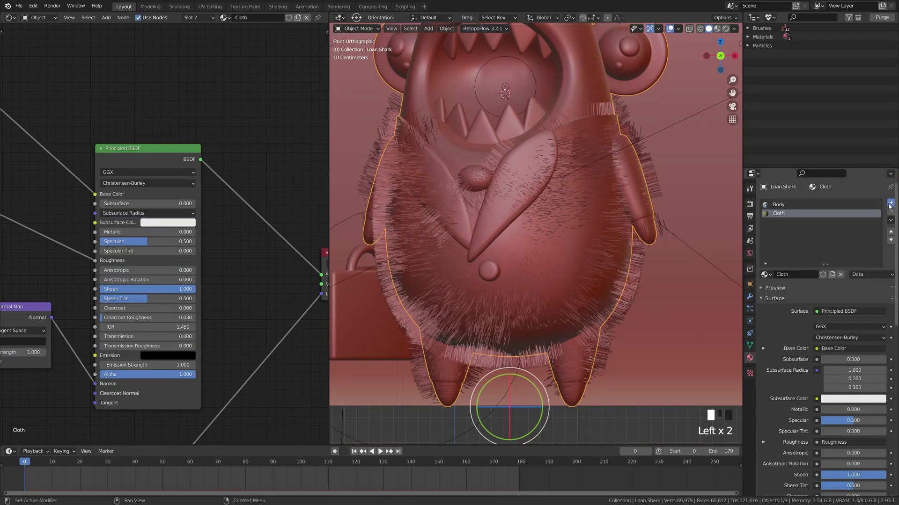
pyautogui.click(791, 274)
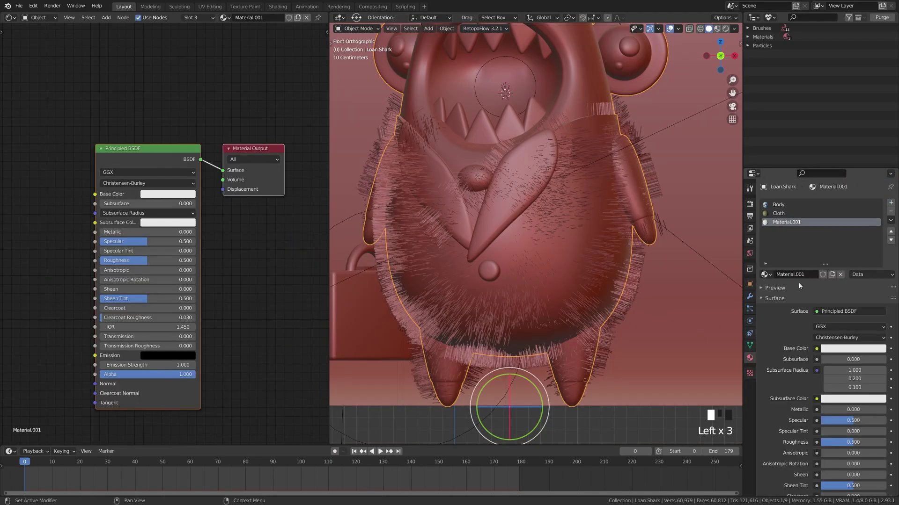
pyautogui.click(808, 275)
pyautogui.write('Fabric Fuzz')
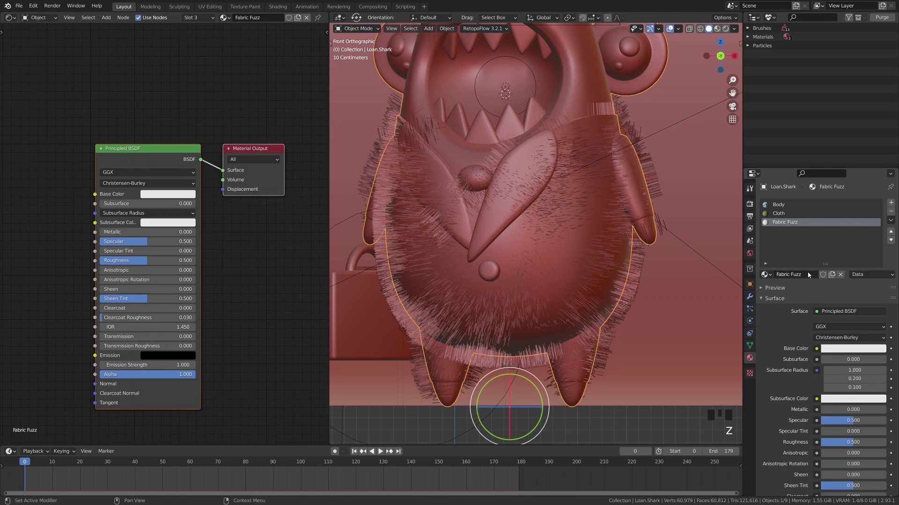
# Replace the Fabric Fuzz material's Principled BSDF with a Principled Hair BSDF connected to the Material Output's Surface.
pyautogui.click(131, 150)
pyautogui.click(131, 150)
pyautogui.press('x')
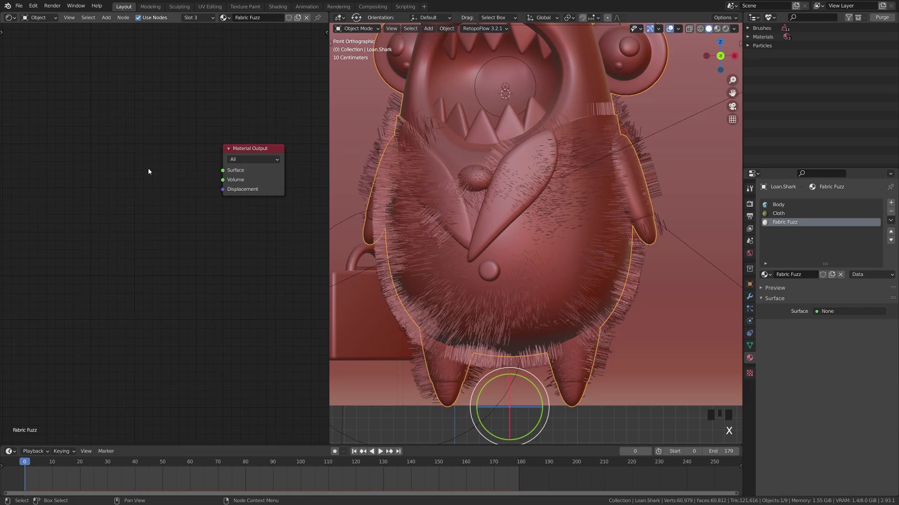
pyautogui.click(130, 192)
pyautogui.hotkey('shift', 'a')
pyautogui.click(132, 190)
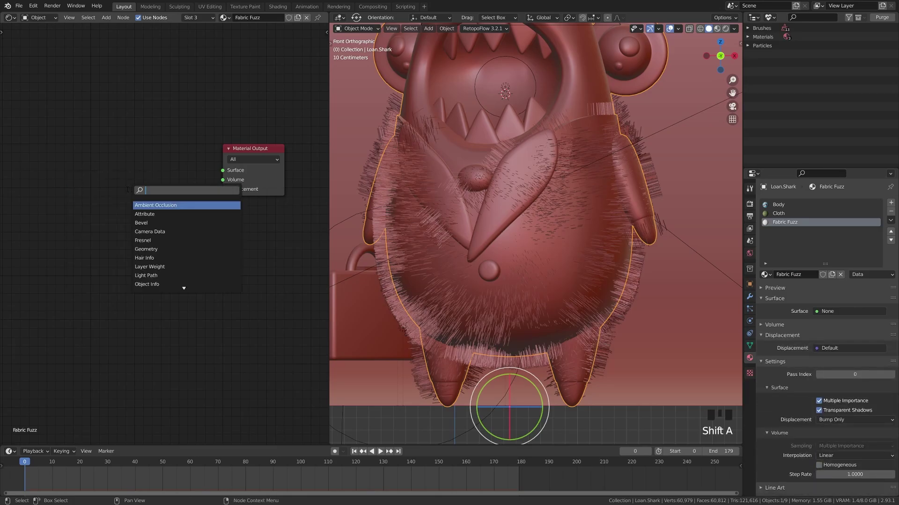
pyautogui.write('hair')
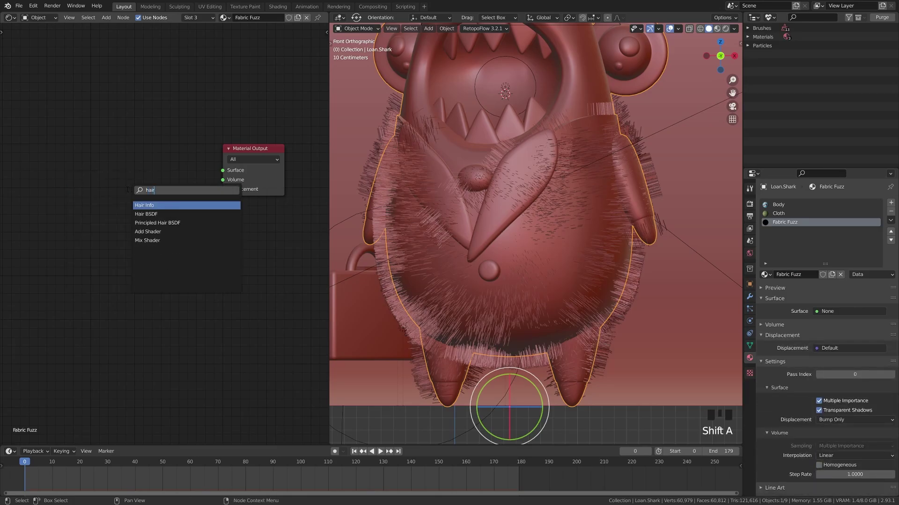
pyautogui.click(182, 223)
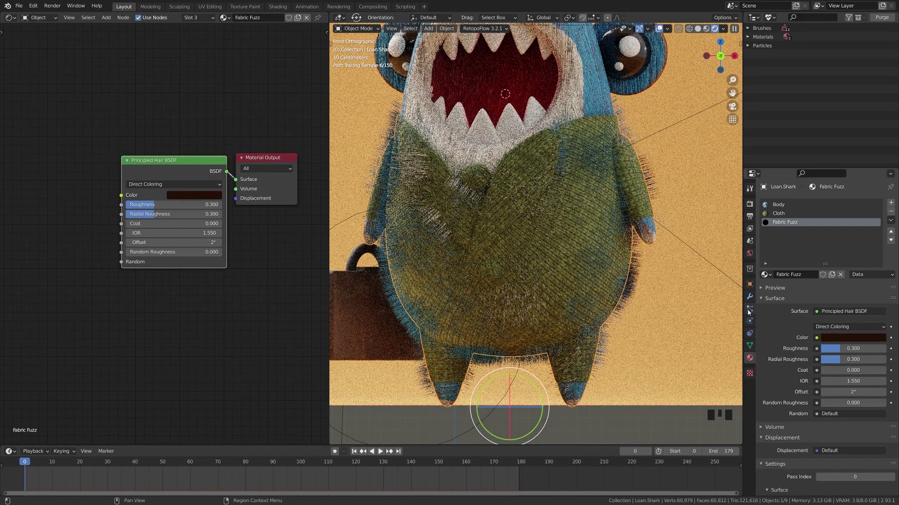
# Set the particle system's render material to Fabric Fuzz.
pyautogui.click(749, 308)
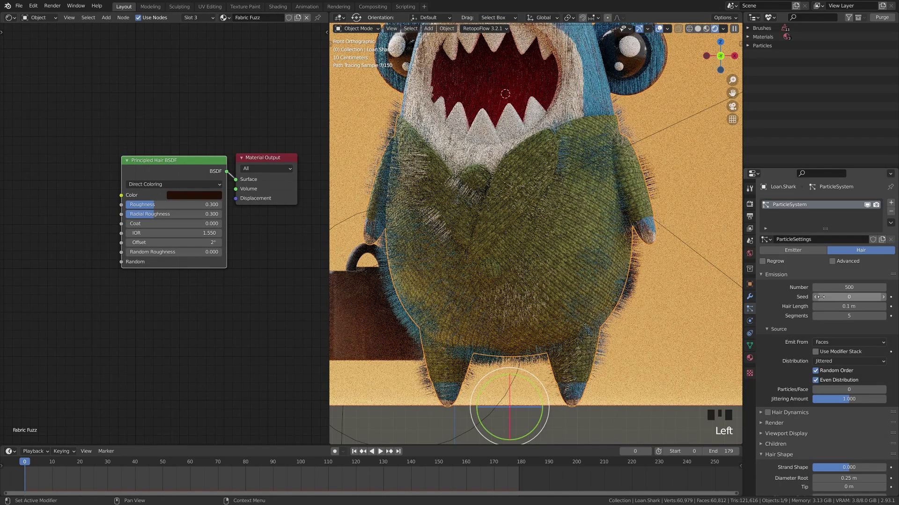
pyautogui.scroll(-5, 805, 356)
pyautogui.click(794, 420)
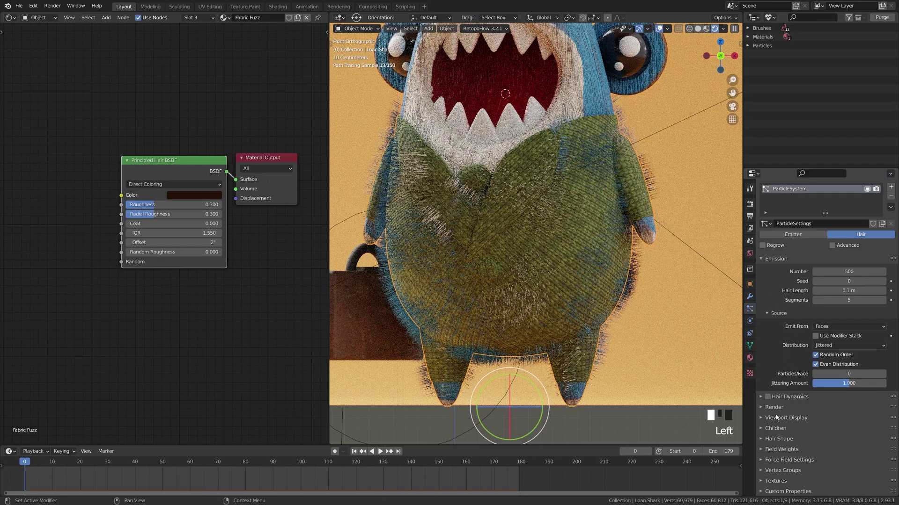
pyautogui.click(777, 408)
pyautogui.scroll(-5, 804, 406)
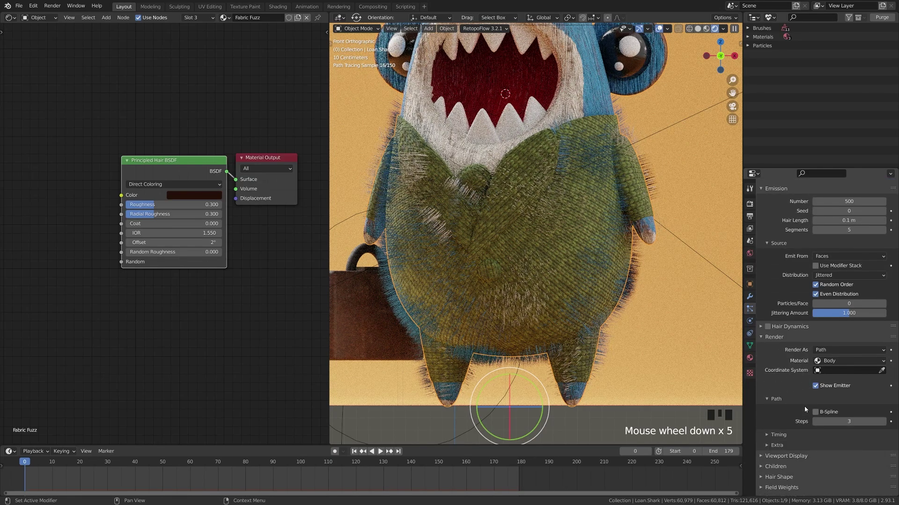
pyautogui.click(832, 361)
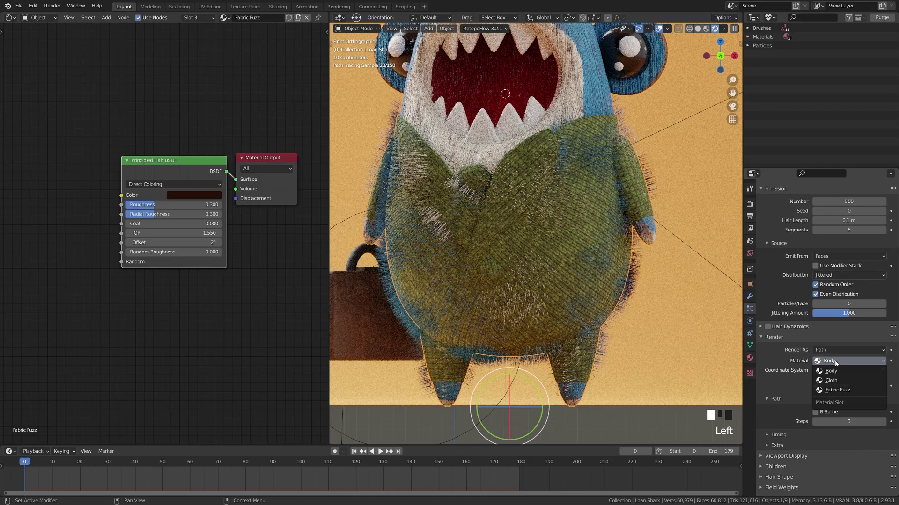
pyautogui.click(840, 391)
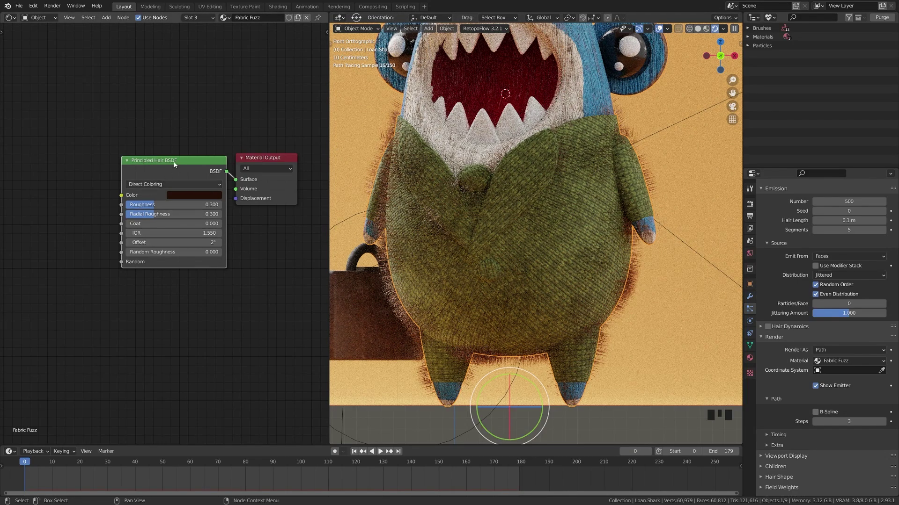
# Sample the suit's green from the rendered lapel as the Principled Hair BSDF color and tidy the node layout.
pyautogui.moveTo(176, 158); pyautogui.dragTo(142, 162)
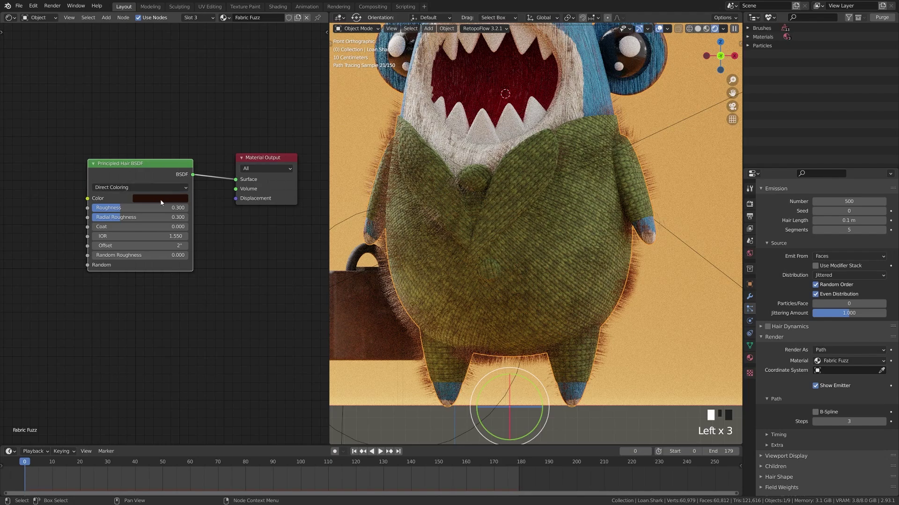
pyautogui.click(161, 199)
pyautogui.click(206, 161)
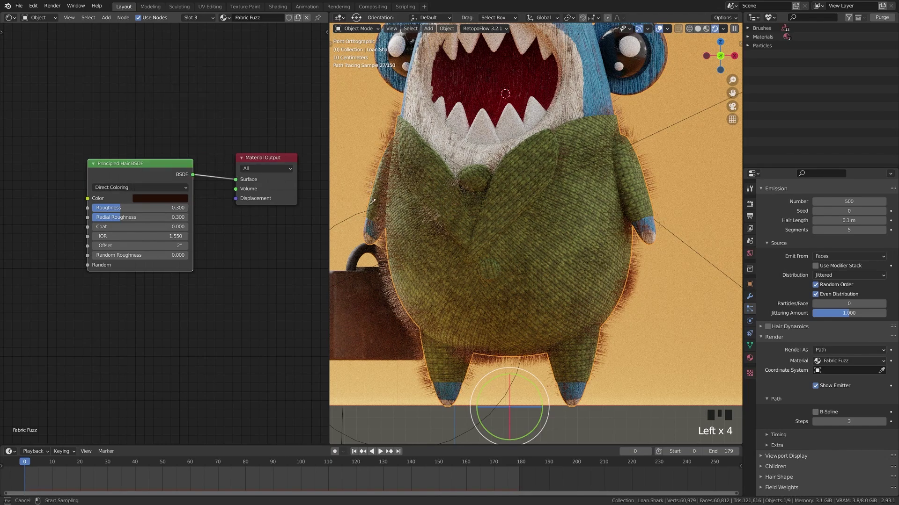
pyautogui.click(586, 182)
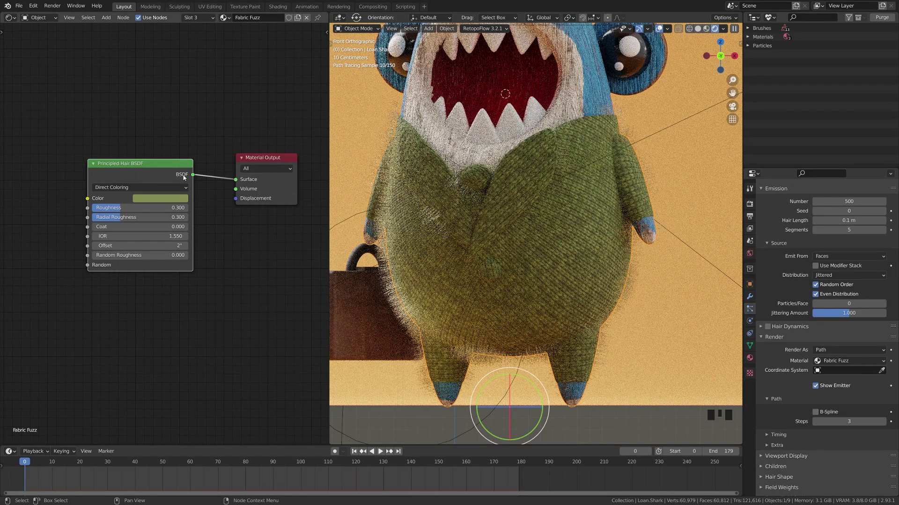
pyautogui.moveTo(167, 164); pyautogui.dragTo(147, 170)
pyautogui.moveTo(250, 158); pyautogui.dragTo(221, 161)
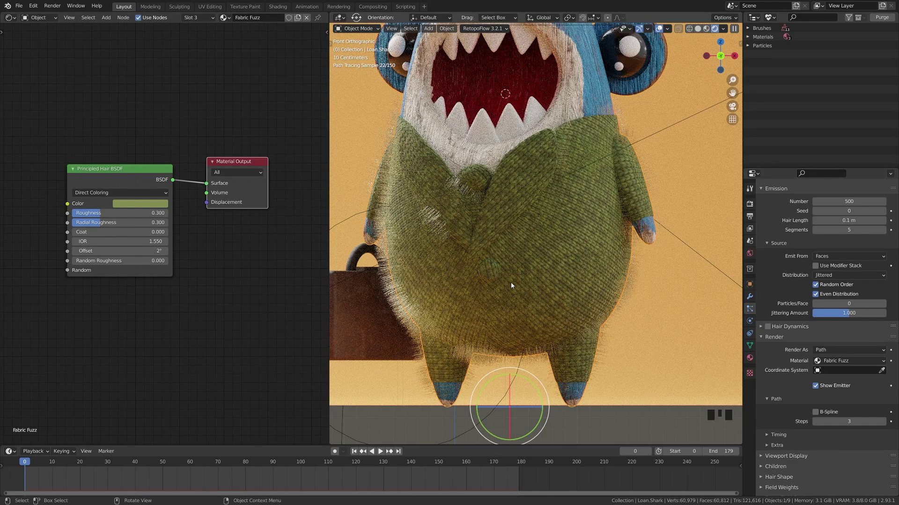
# Switch the viewport to Solid shading and raise the hair children's Clump to about 0.15.
pyautogui.press('z')
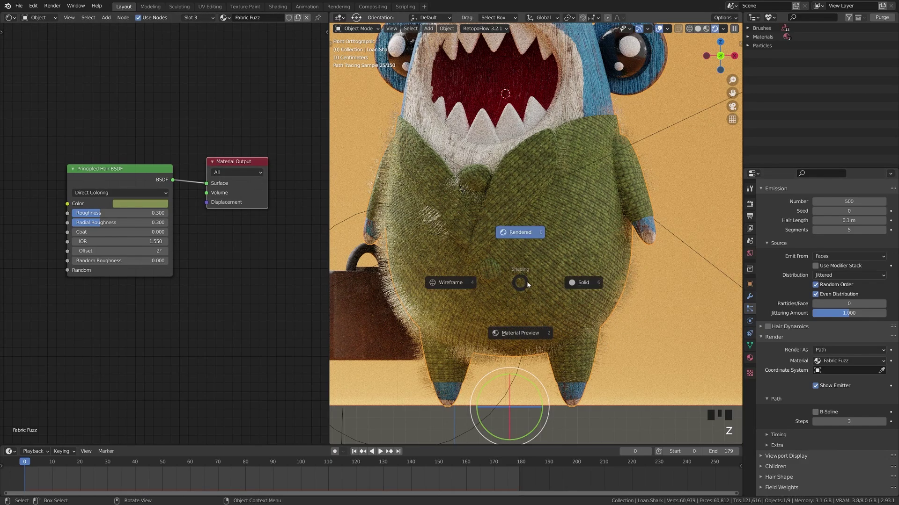
pyautogui.click(699, 306)
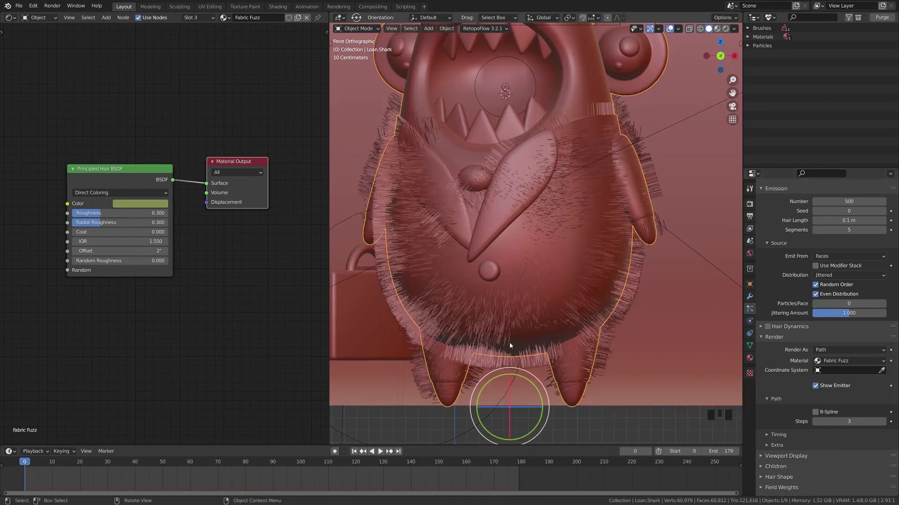
pyautogui.click(776, 339)
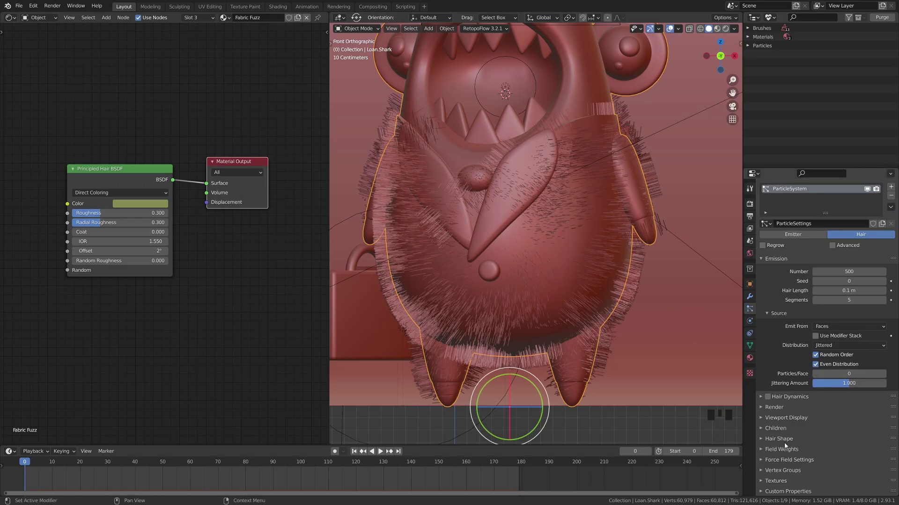
pyautogui.click(778, 314)
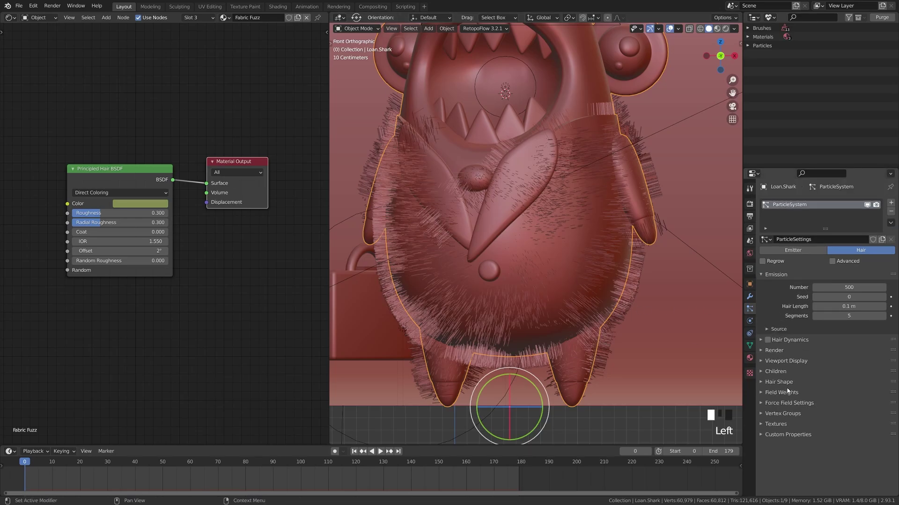
pyautogui.click(791, 375)
pyautogui.scroll(-11, 791, 415)
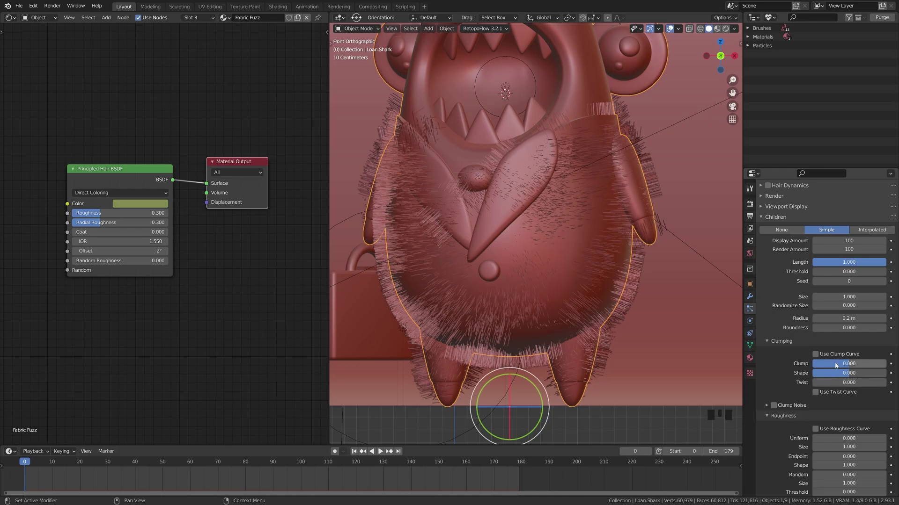
pyautogui.moveTo(845, 363); pyautogui.dragTo(858, 364)
# Enable Clump Noise for the hair children and set the Clump Noise Size to 0.25.
pyautogui.click(774, 407)
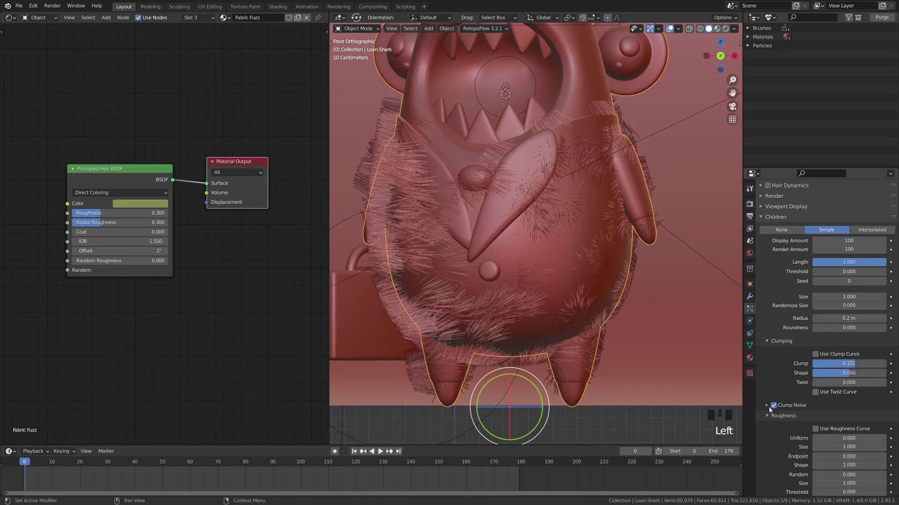
pyautogui.click(767, 406)
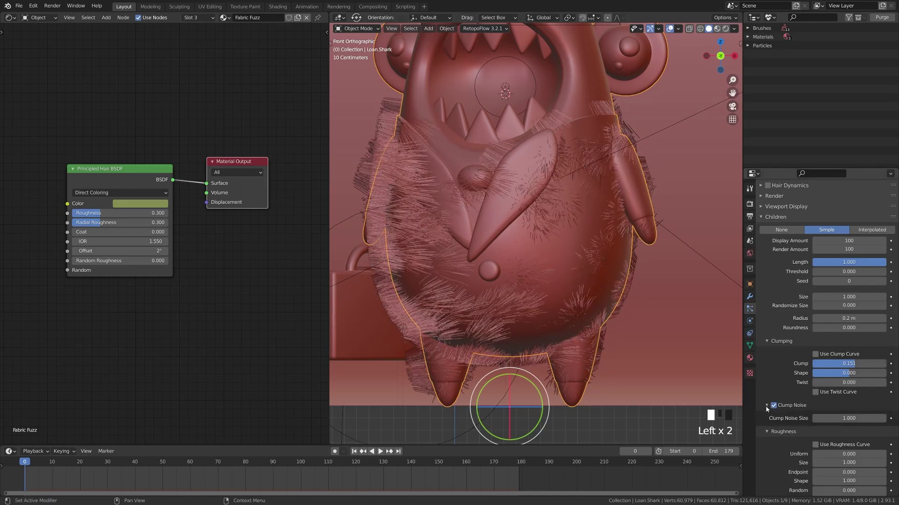
pyautogui.click(856, 418)
pyautogui.click(856, 418)
pyautogui.write('0.99.')
pyautogui.press('Return')
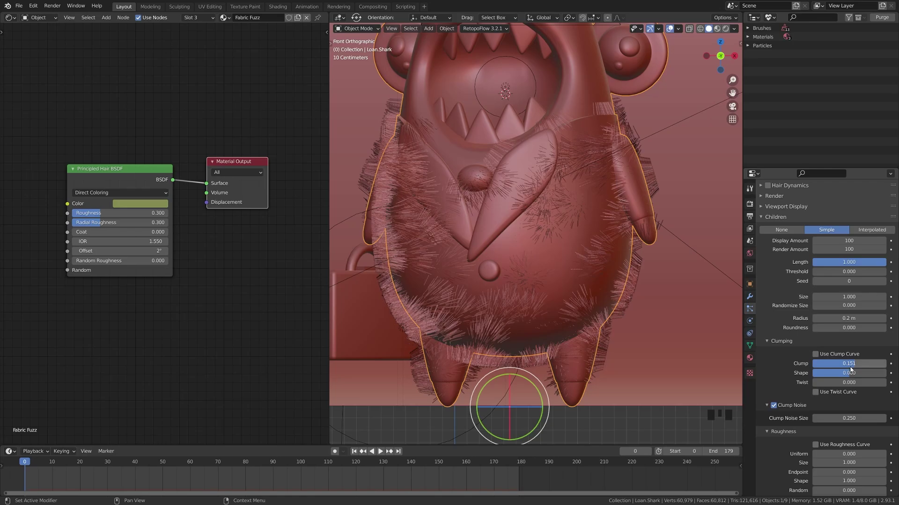
# Set the Clump value of the hair children to 0.05.
pyautogui.click(864, 363)
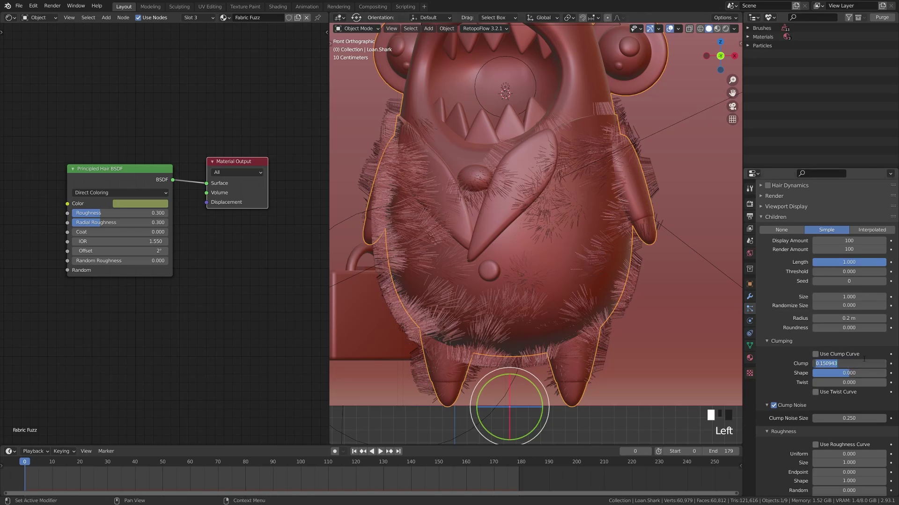
pyautogui.press('BackSpace')
pyautogui.write('.05')
pyautogui.press('Return')
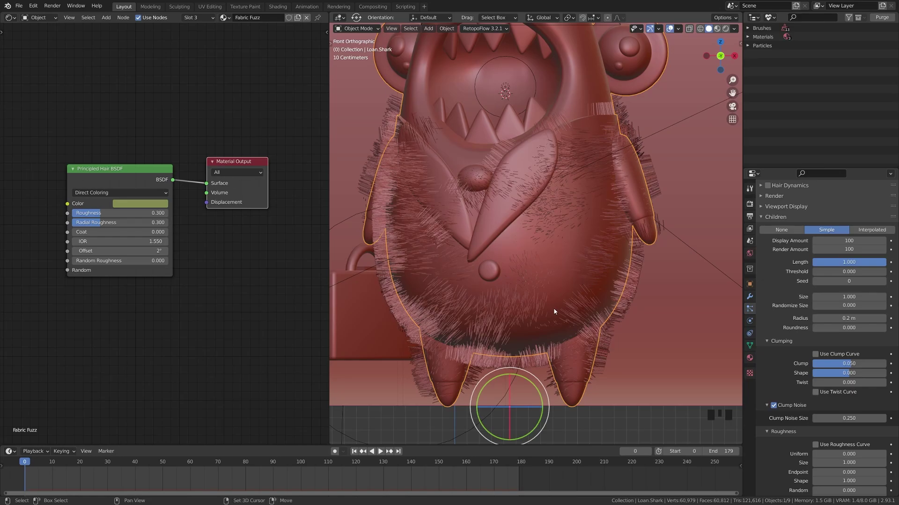
# Set the Uniform roughness of the hair children to 0.1.
pyautogui.scroll(-4, 836, 453)
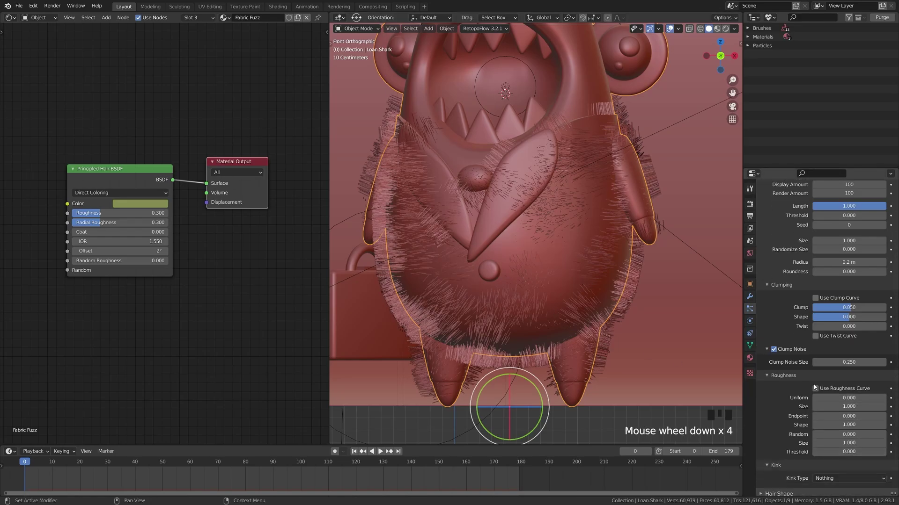
pyautogui.click(883, 399)
pyautogui.click(860, 399)
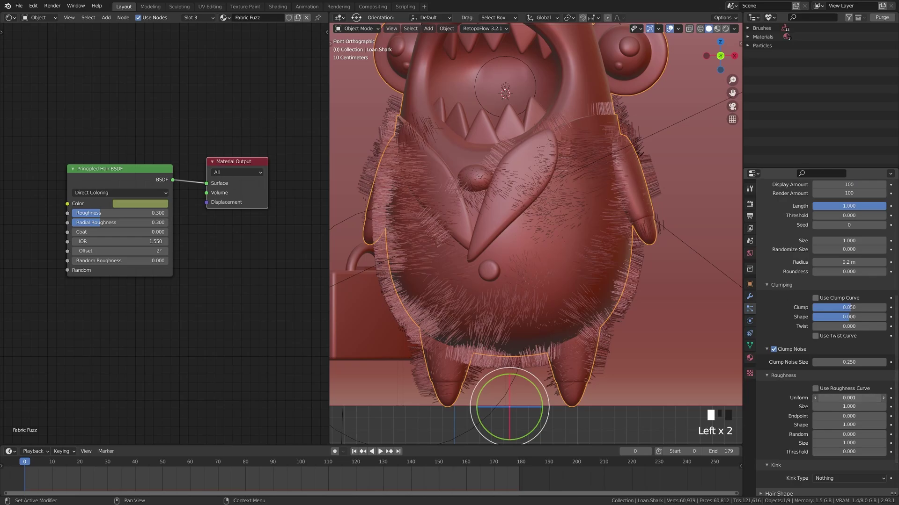
pyautogui.press('BackSpace')
pyautogui.write('.1')
pyautogui.press('Return')
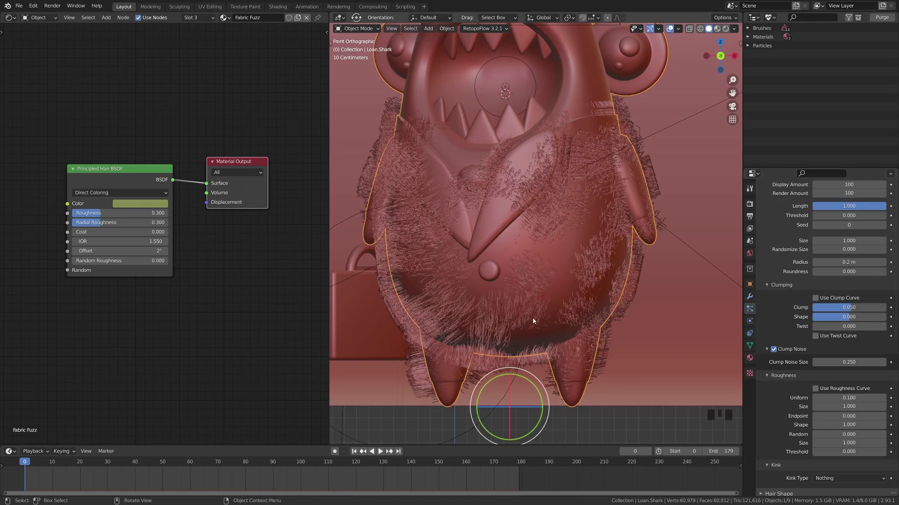
pyautogui.click(837, 397)
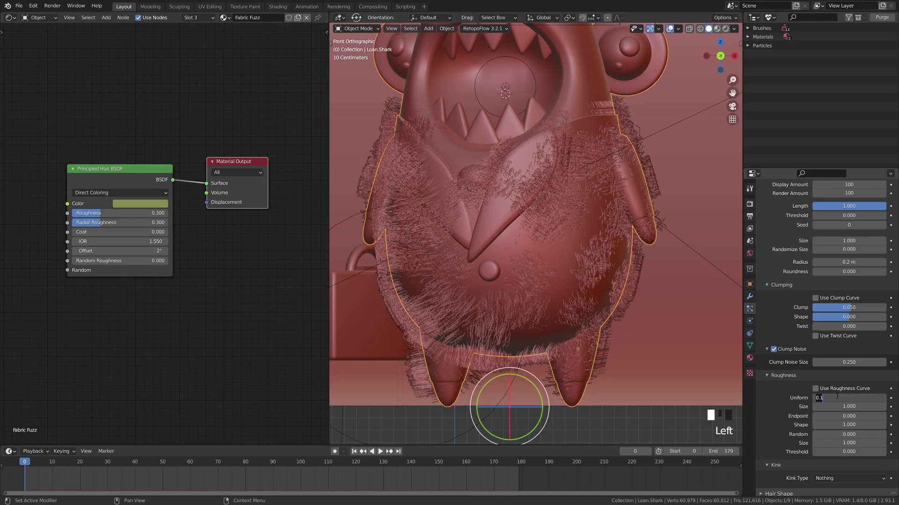
pyautogui.press('Return')
pyautogui.scroll(-3, 794, 423)
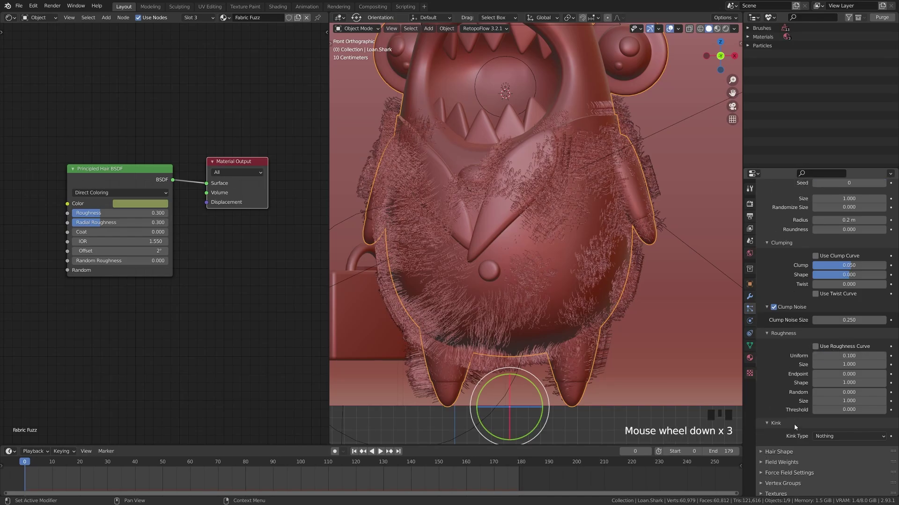
# Set the hair children's Kink Type to Curl and reduce the kink Amplitude to about 0.09 m.
pyautogui.click(848, 437)
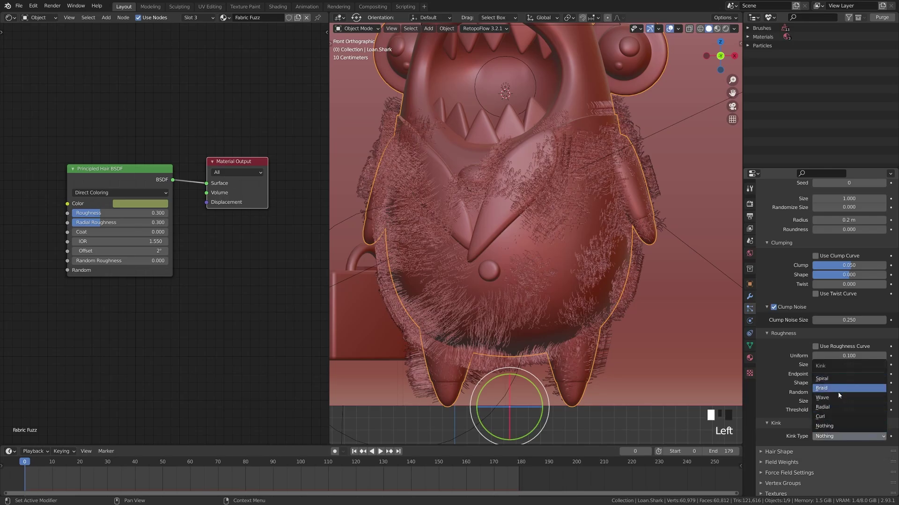
pyautogui.click(846, 420)
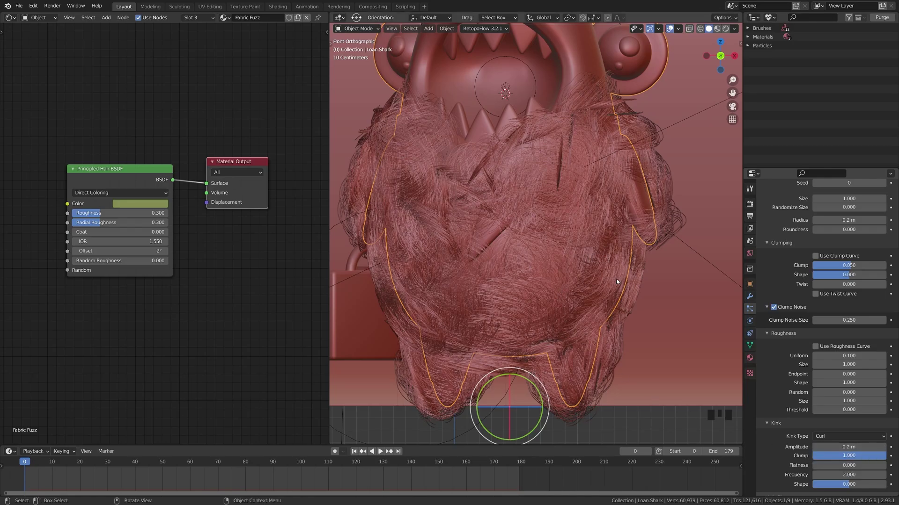
pyautogui.click(816, 447)
pyautogui.click(816, 447)
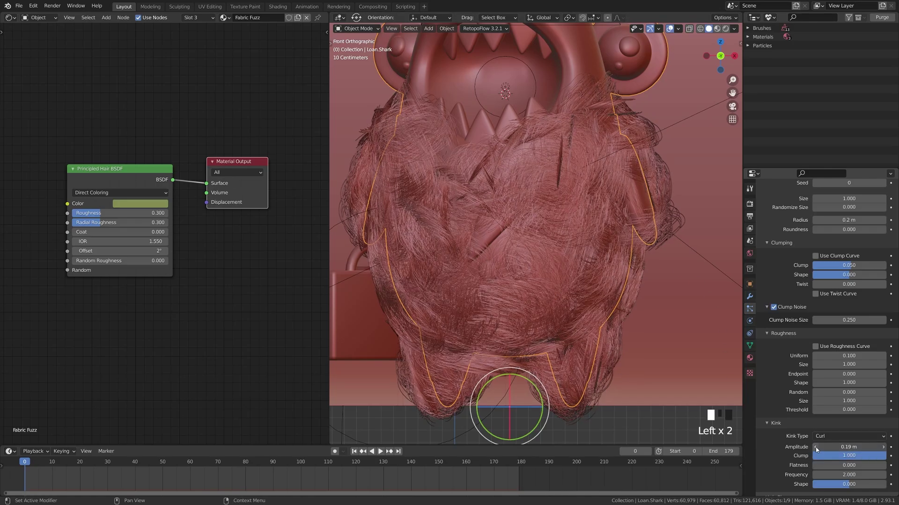
pyautogui.click(816, 448)
pyautogui.click(816, 447)
pyautogui.click(815, 447)
pyautogui.click(816, 448)
pyautogui.click(816, 448)
pyautogui.click(816, 448)
pyautogui.click(816, 448)
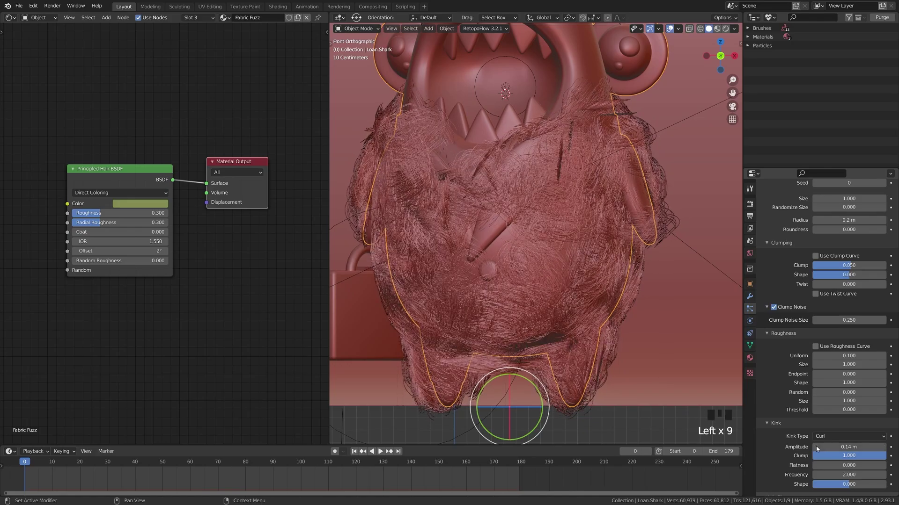
pyautogui.doubleClick(816, 447)
pyautogui.doubleClick(816, 448)
pyautogui.click(816, 447)
pyautogui.doubleClick(816, 447)
pyautogui.click(816, 448)
pyautogui.doubleClick(815, 448)
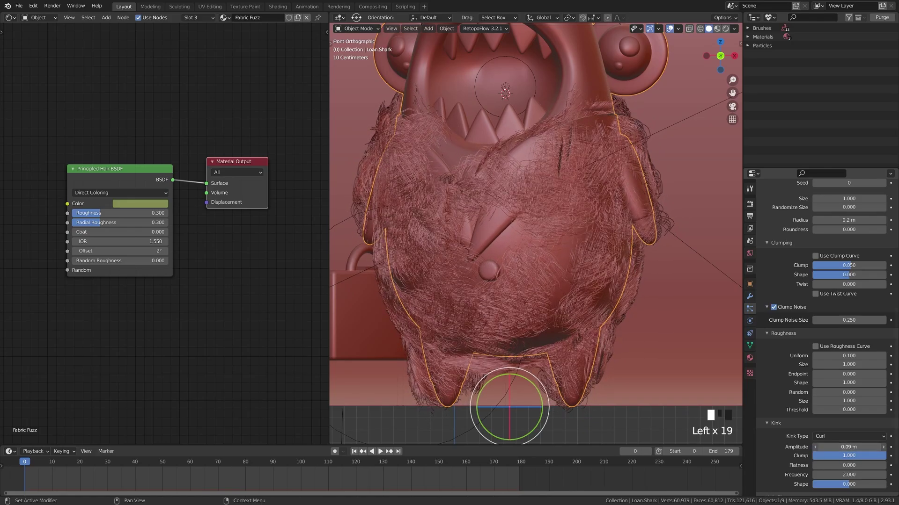
# Set the kink Amplitude of the hair children to 0.05 m and deselect the character.
pyautogui.click(849, 447)
pyautogui.write('.0')
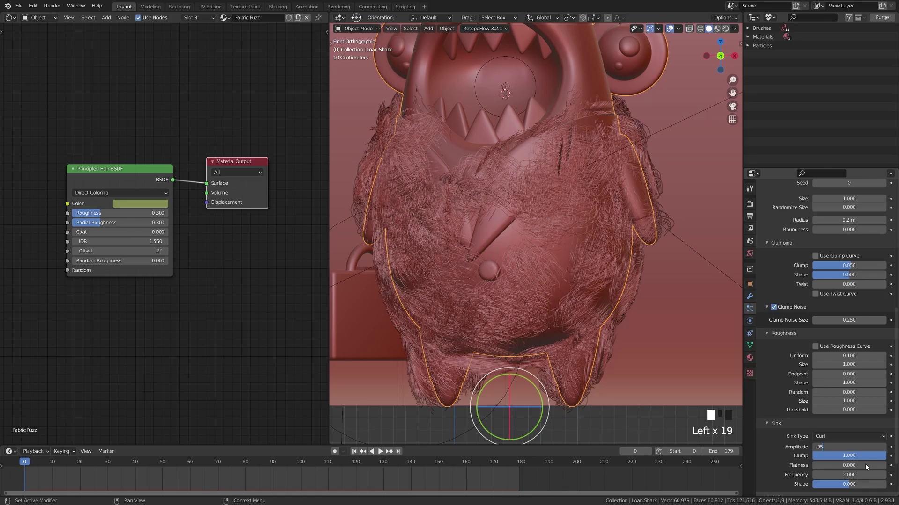
pyautogui.write('5')
pyautogui.press('Return')
pyautogui.hotkey('alt', 'a')
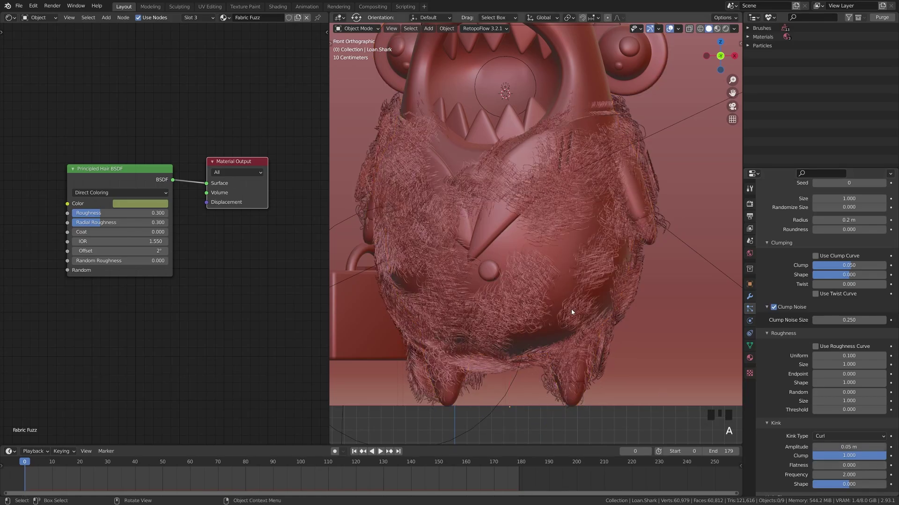
# Set the emission Number of the hair particle system to 1000.
pyautogui.click(775, 371)
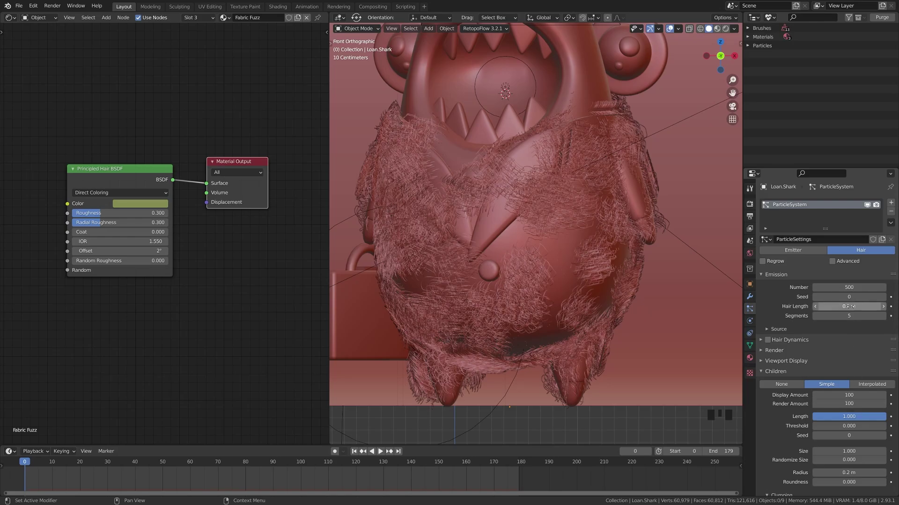
pyautogui.click(875, 287)
pyautogui.write('1000')
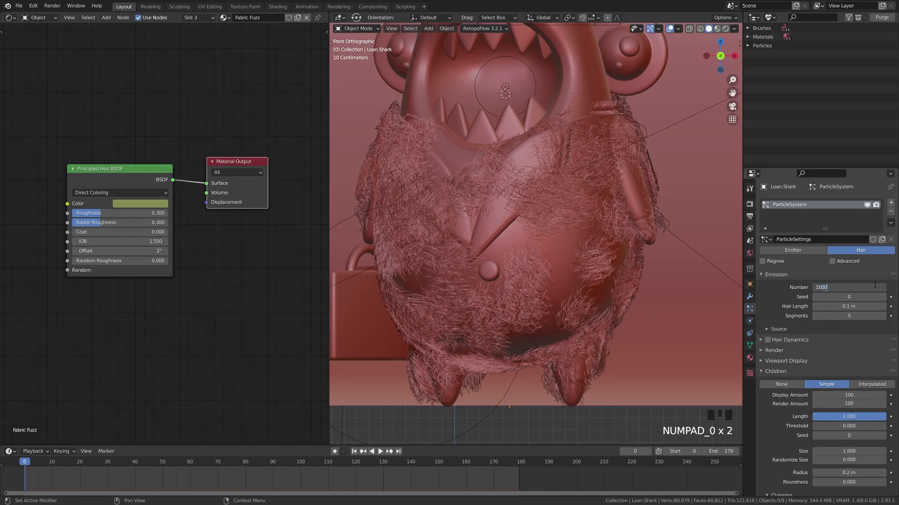
pyautogui.press('Return')
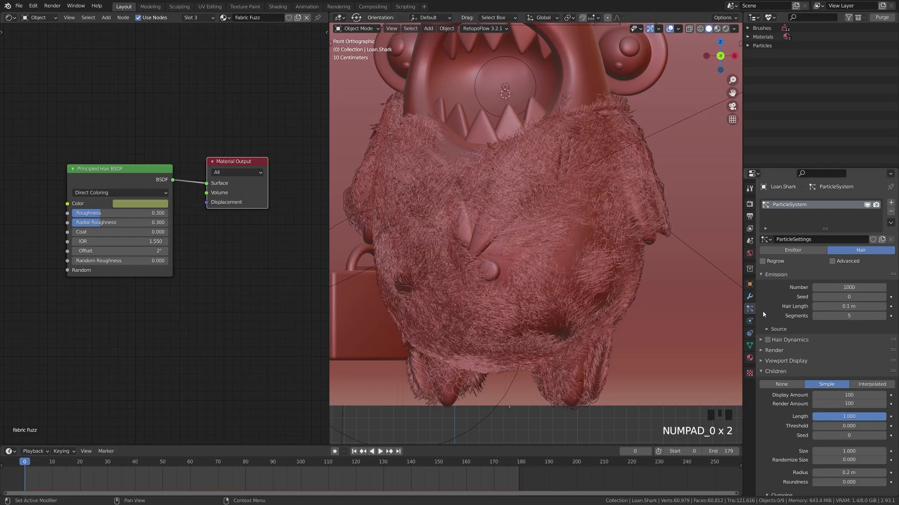
# Set both the Display Amount and the Render Amount of the hair children to 25.
pyautogui.click(847, 395)
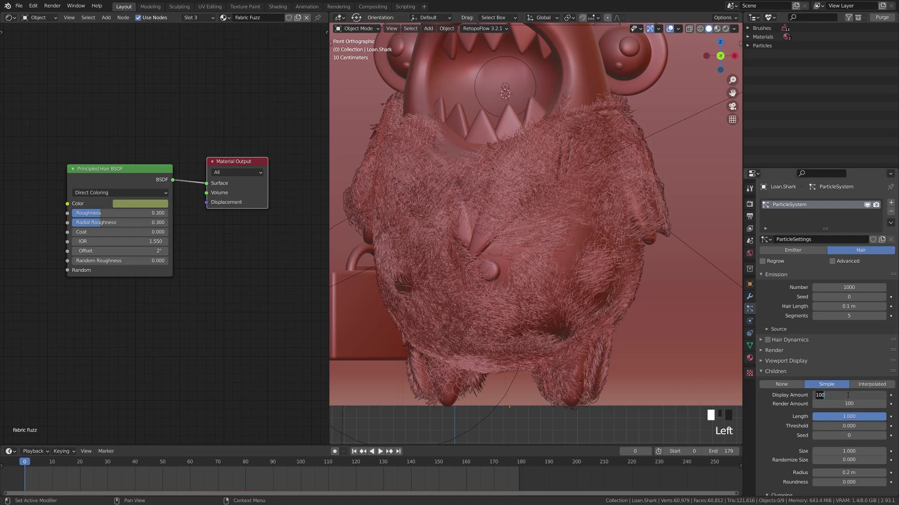
pyautogui.write('26')
pyautogui.press('Return')
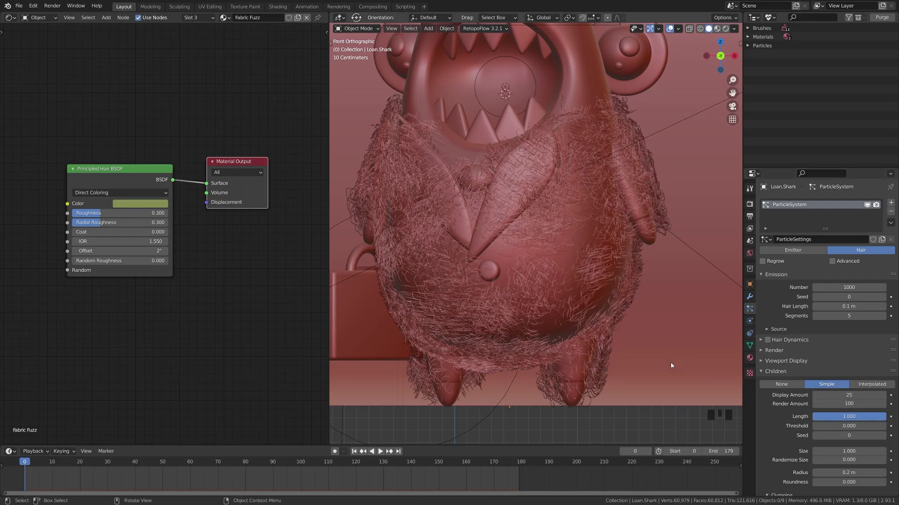
pyautogui.click(845, 405)
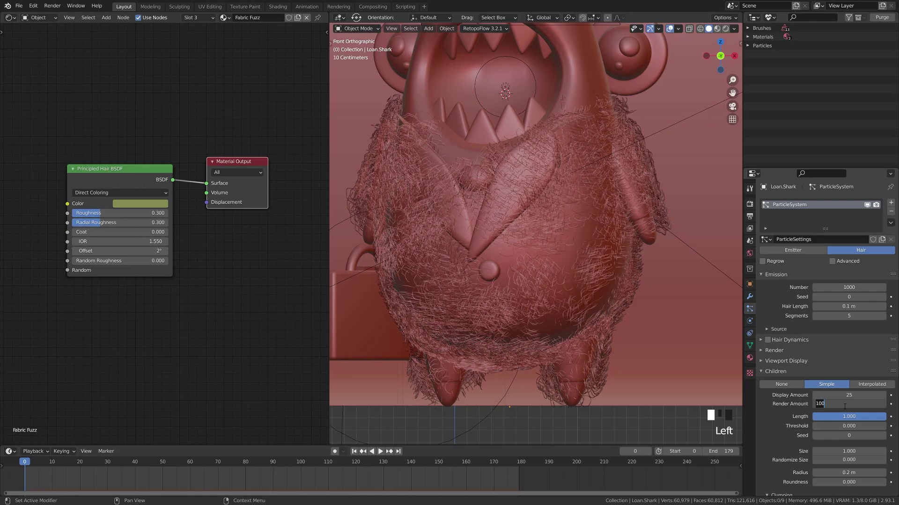
pyautogui.press('BackSpace')
pyautogui.press('BackSpace')
pyautogui.press('BackSpace')
pyautogui.write('25')
pyautogui.press('Return')
# Set the Length of the hair children to 0.5.
pyautogui.click(850, 420)
pyautogui.write('0.5')
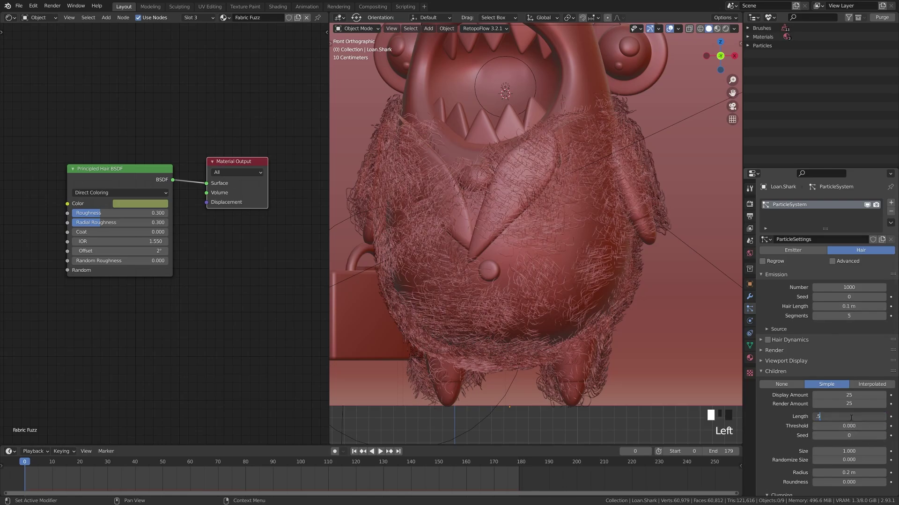
pyautogui.press('Return')
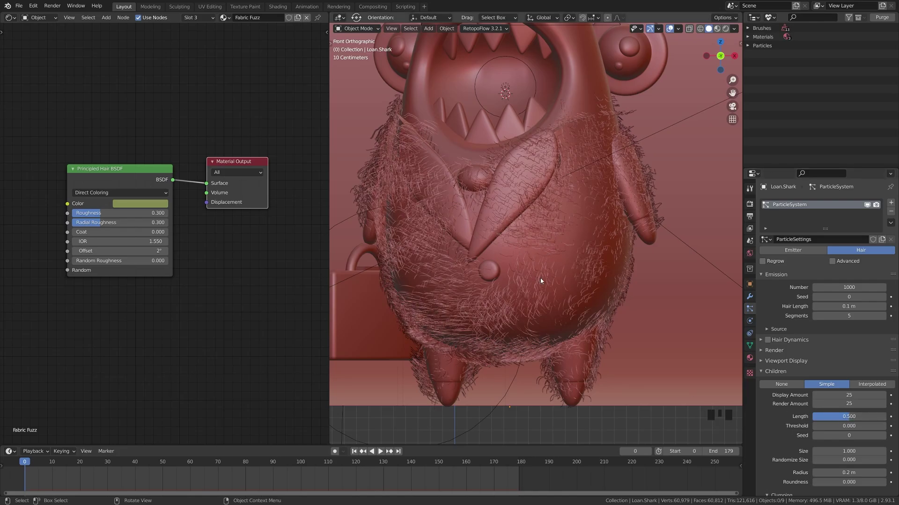
pyautogui.moveTo(540, 277)
pyautogui.mouseDown(button='middle')
pyautogui.moveTo(500, 287)
pyautogui.moveTo(534, 270)
pyautogui.mouseUp(button='middle')
pyautogui.scroll(-2, 535, 271)
pyautogui.press('KP_1')
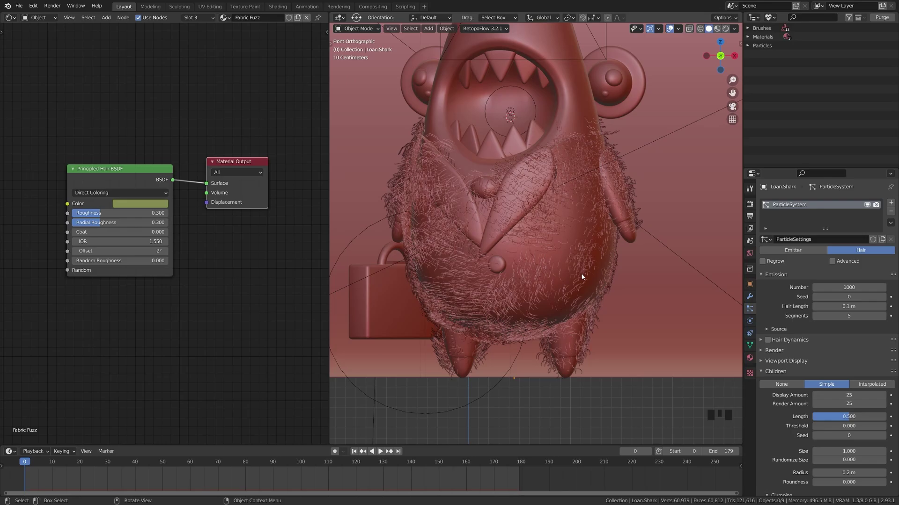
# Set the Length of the hair children to 0.15.
pyautogui.scroll(-11, 582, 277)
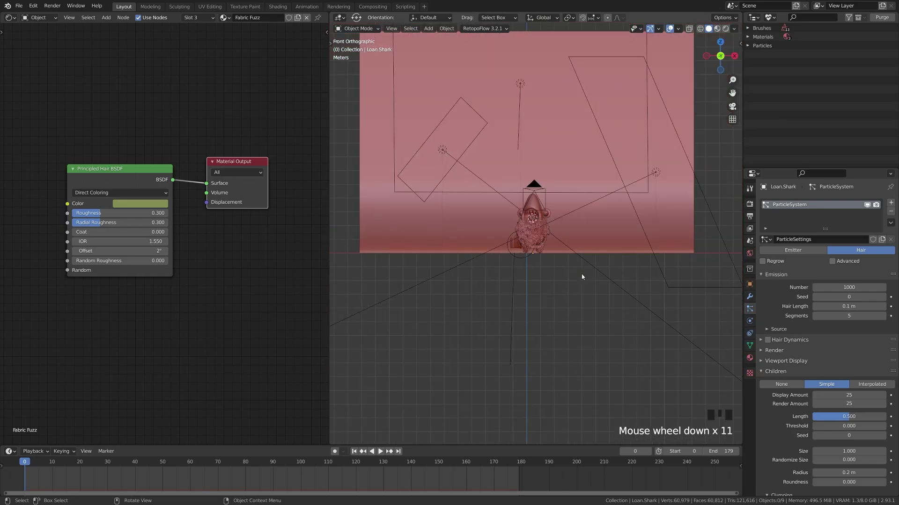
pyautogui.scroll(7, 582, 278)
pyautogui.scroll(5, 581, 277)
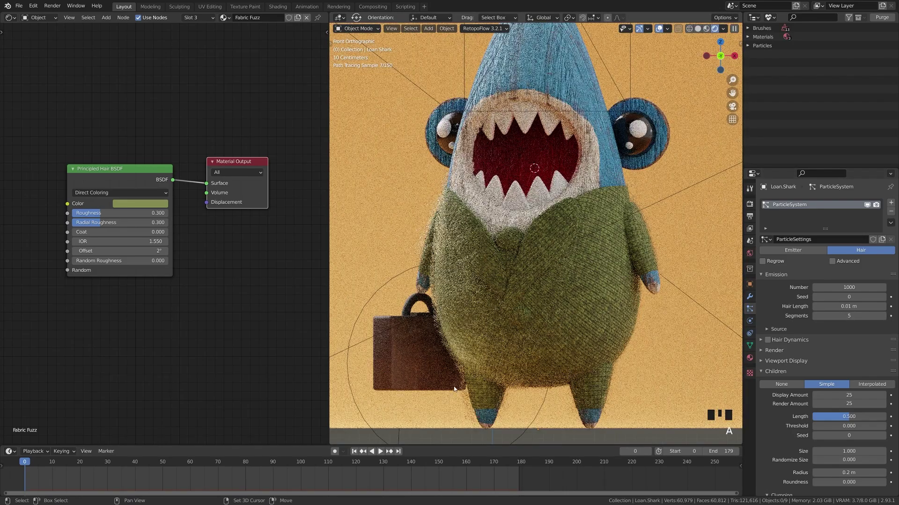
pyautogui.keyDown('shift'); pyautogui.moveTo(437, 322); pyautogui.dragTo(434, 279, button='middle'); pyautogui.keyUp('shift')
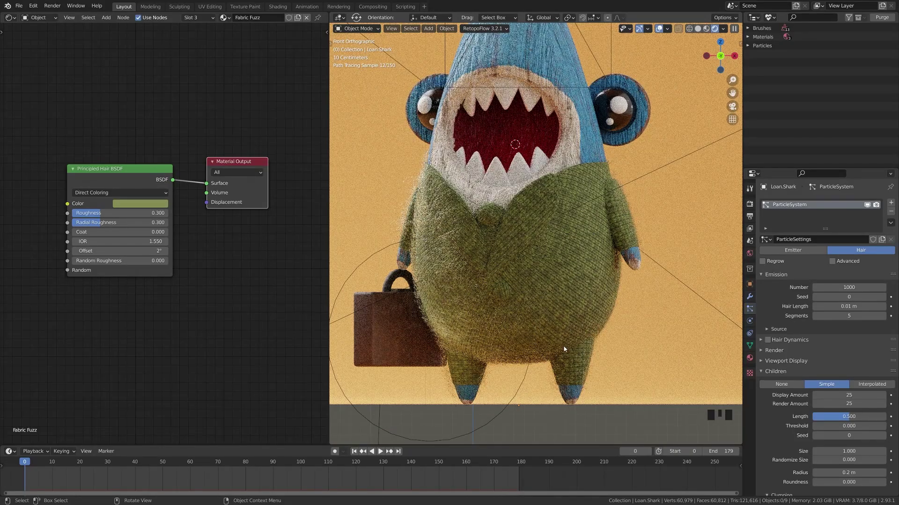
pyautogui.click(847, 416)
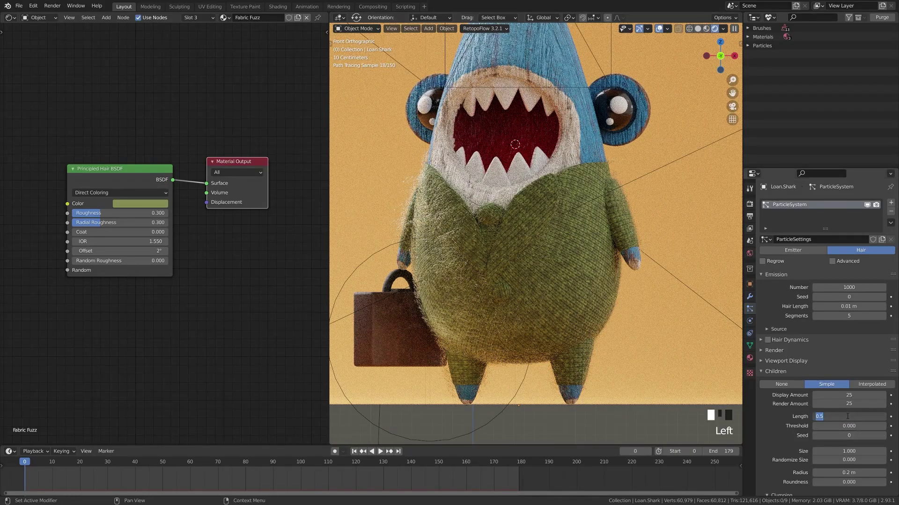
pyautogui.press('BackSpace')
pyautogui.write('.15')
pyautogui.press('Return')
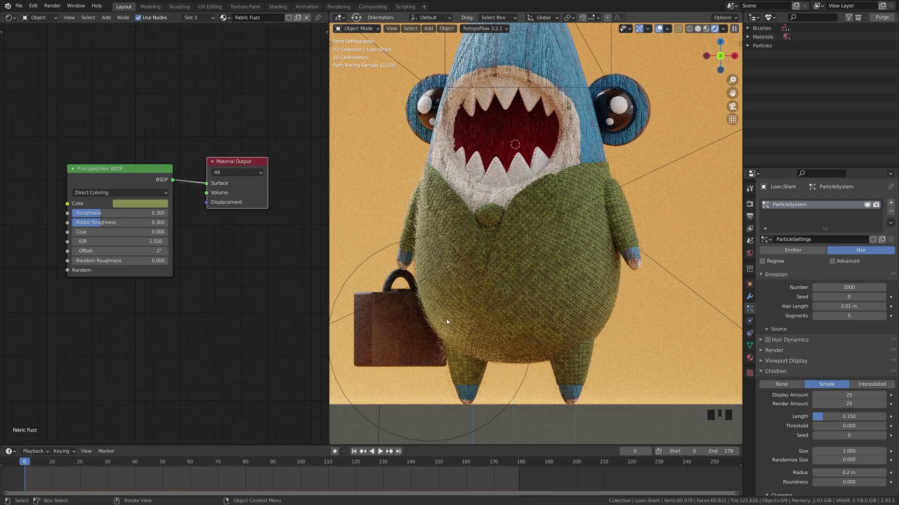
# Examine the suit's fuzz on the rendered character from an angled view and from the front.
pyautogui.scroll(-2, 491, 308)
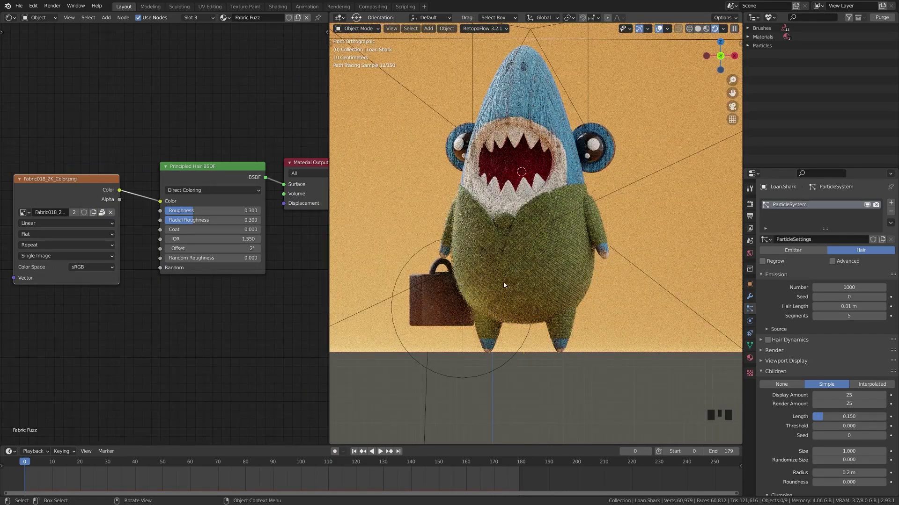
pyautogui.moveTo(503, 281); pyautogui.dragTo(541, 292, button='middle')
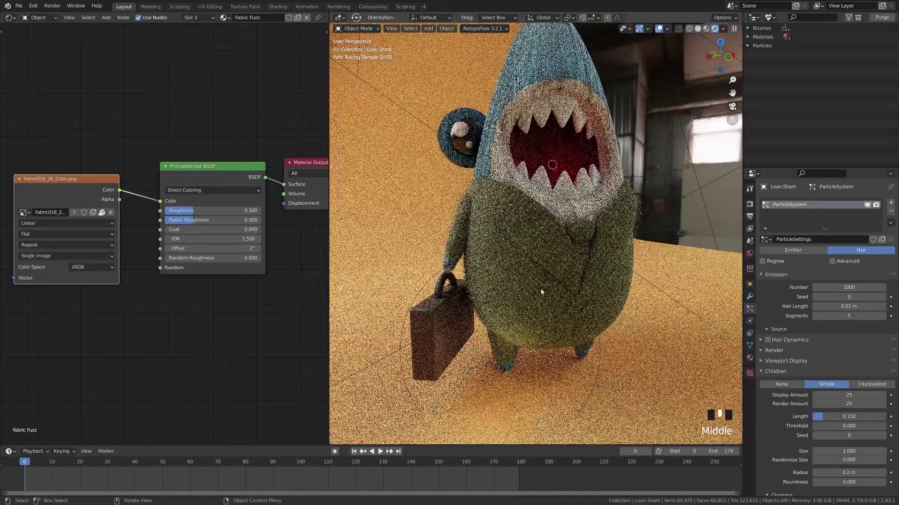
pyautogui.scroll(-2, 542, 292)
pyautogui.press('KP_1')
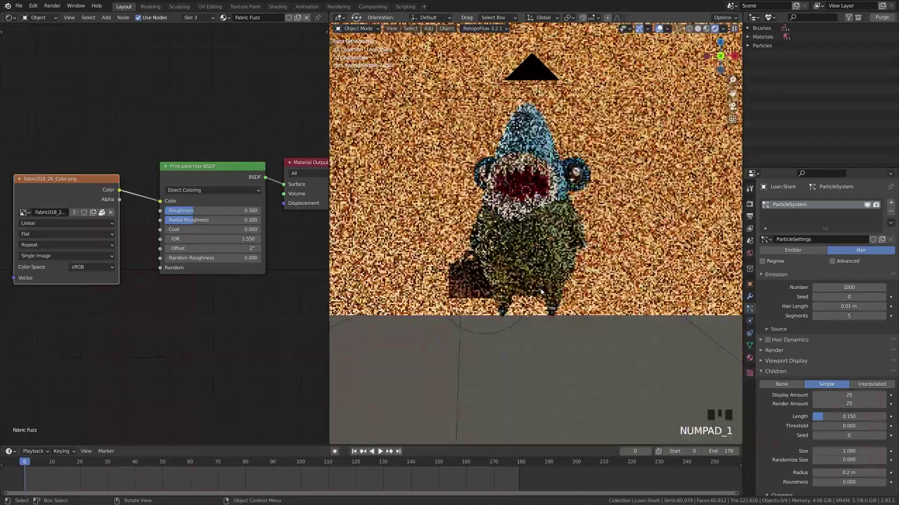
pyautogui.scroll(4, 418, 186)
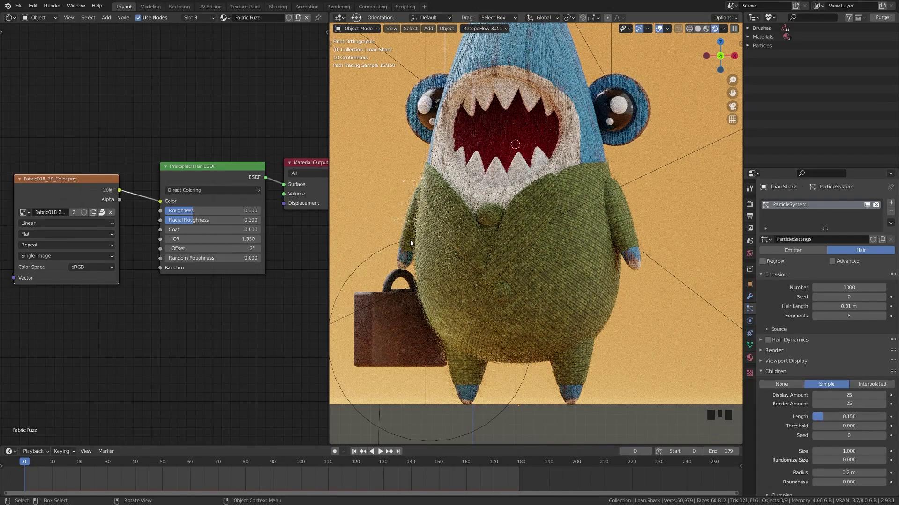
pyautogui.scroll(-1, 449, 259)
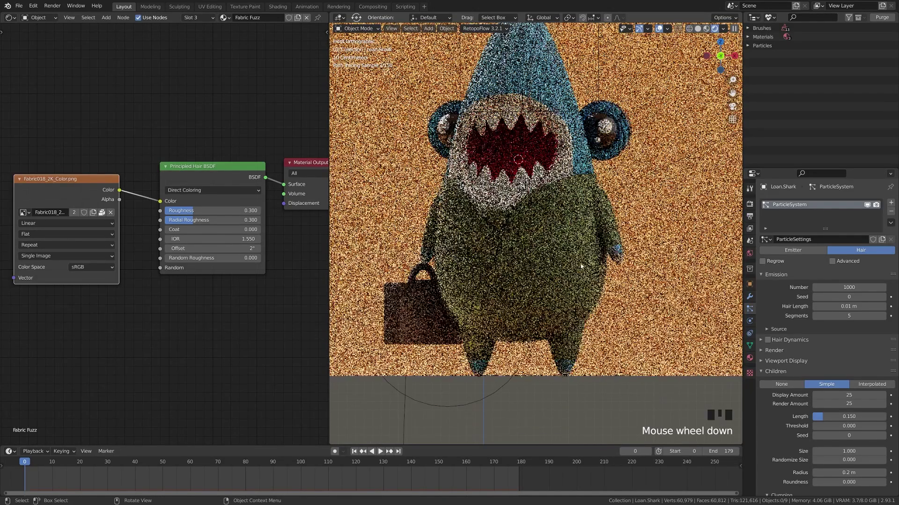
# Switch the viewport to Solid shading and show the whole character in front view.
pyautogui.moveTo(448, 258)
pyautogui.mouseDown(button='middle')
pyautogui.moveTo(621, 292)
pyautogui.moveTo(636, 267)
pyautogui.moveTo(610, 283)
pyautogui.moveTo(602, 133)
pyautogui.mouseUp(button='middle')
pyautogui.press('z')
pyautogui.click(695, 293)
pyautogui.scroll(-3, 667, 289)
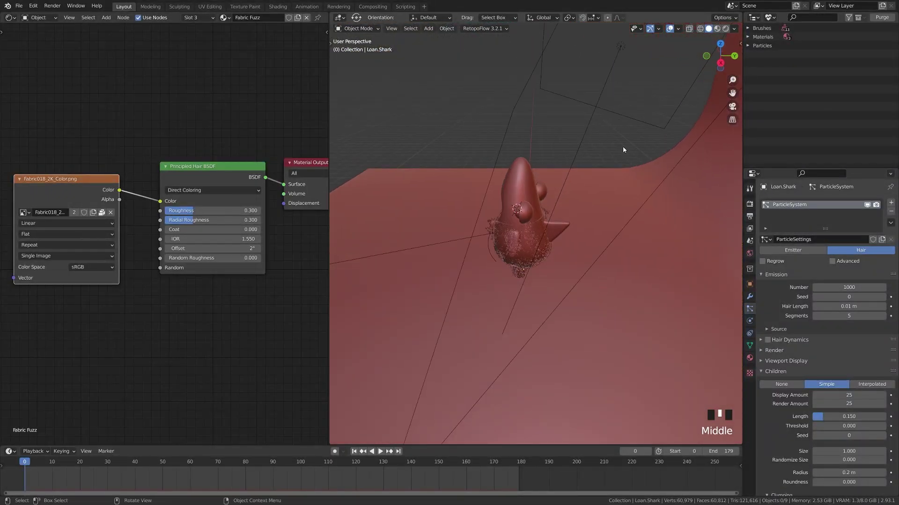
pyautogui.moveTo(497, 239); pyautogui.dragTo(510, 252, button='middle')
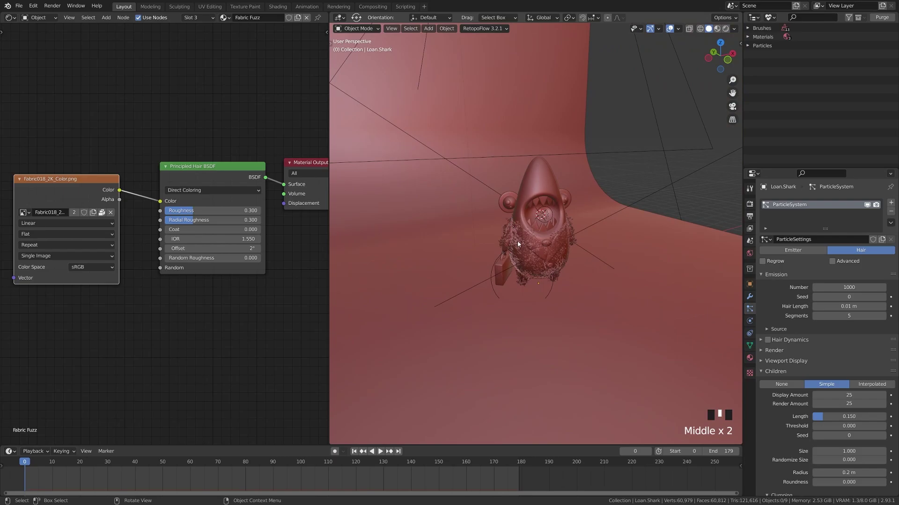
pyautogui.press('KP_1')
pyautogui.scroll(5, 517, 240)
pyautogui.keyDown('shift'); pyautogui.moveTo(518, 241); pyautogui.dragTo(515, 235, button='middle'); pyautogui.keyUp('shift')
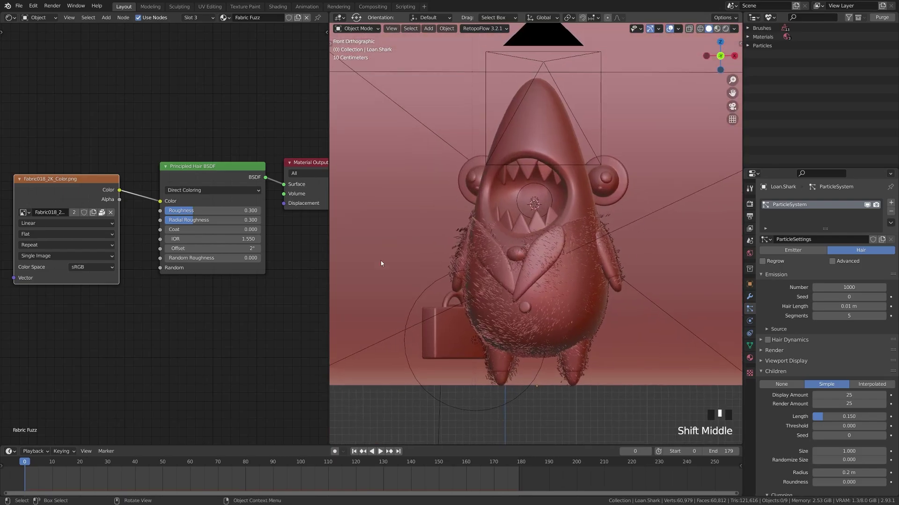